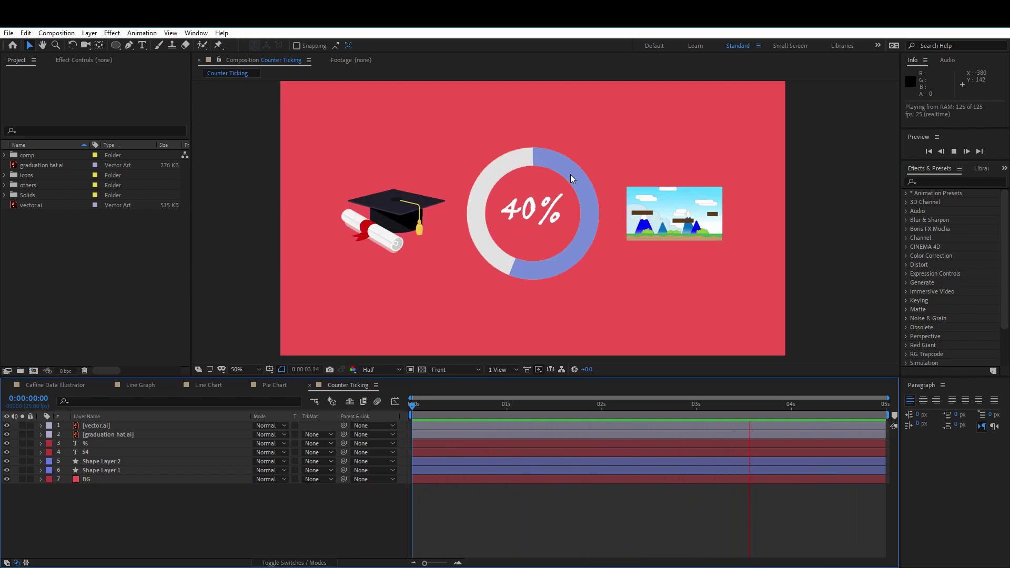
- Start a new empty project in place of the finished counter ticking project
left_click(602, 405)
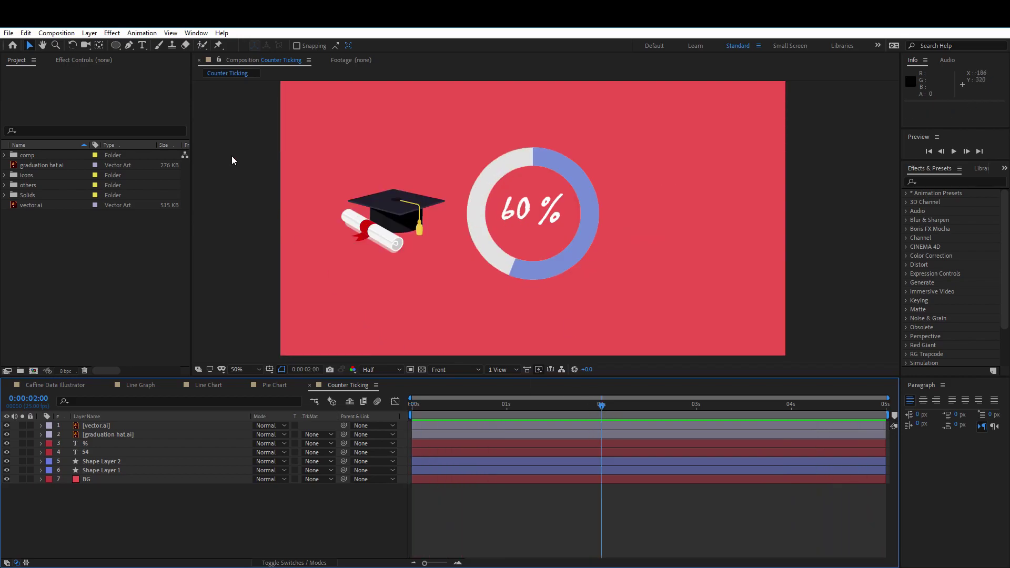
left_click(8, 33)
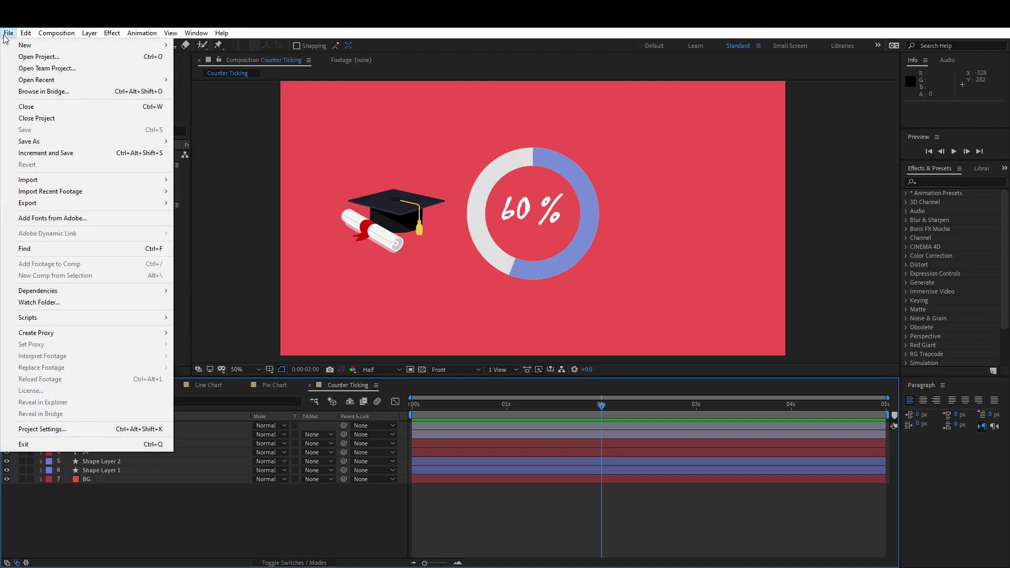
mouse_move(10, 46)
left_click(223, 46)
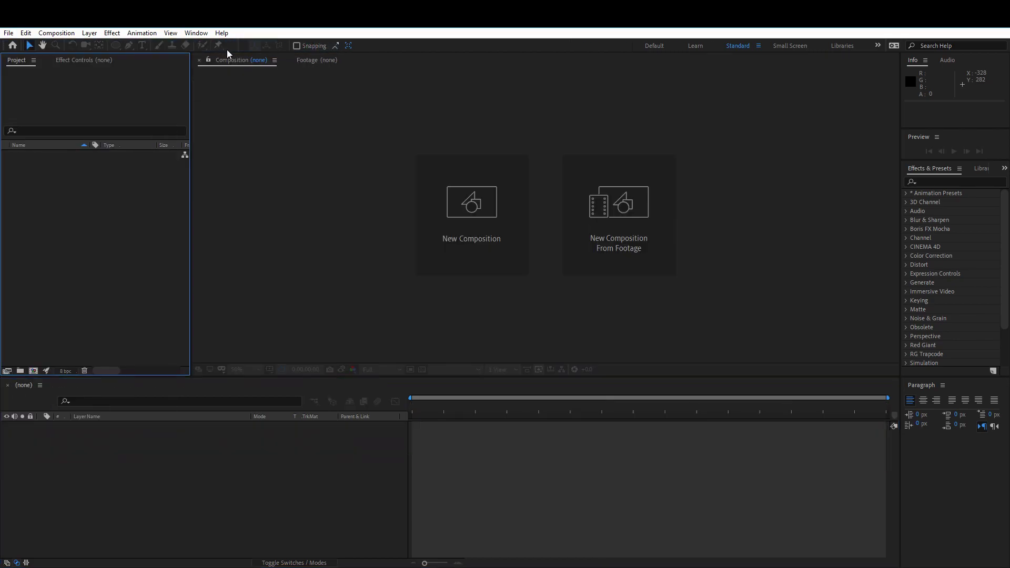
- Create a 1920 x 1080 composition named "counter ticking" at 25 fps with a duration of 5 seconds
left_click(487, 231)
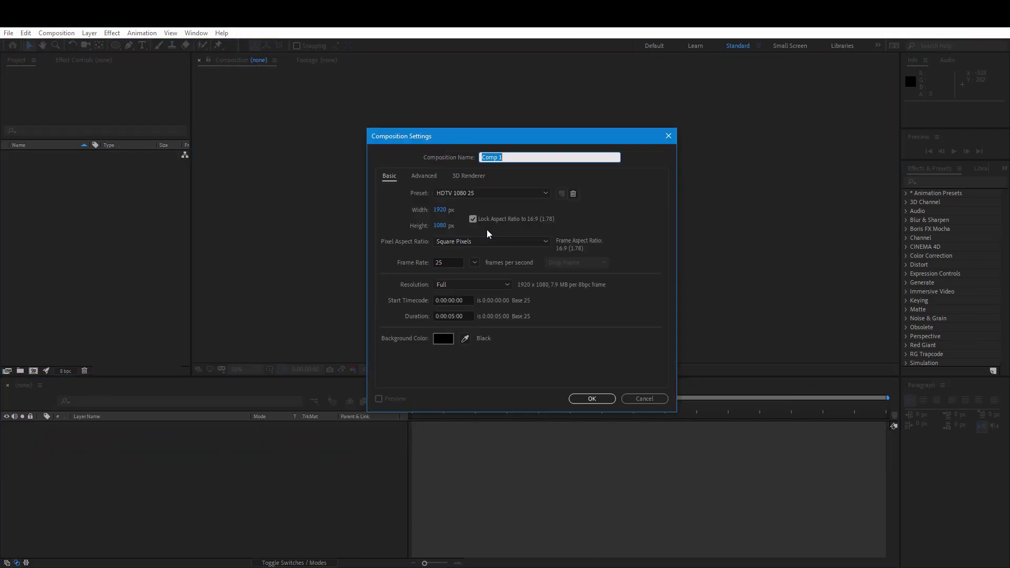
type("counter ticking")
left_click(462, 315)
left_click_drag(451, 317, 456, 317)
left_click(592, 399)
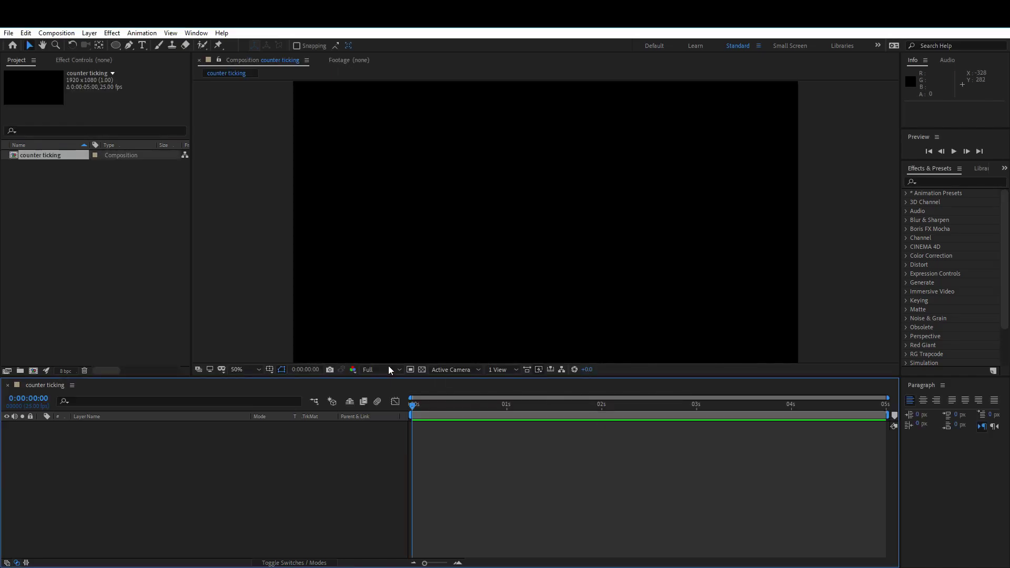
- Add two new folders to the project and rename the second one "icons"
left_click(18, 373)
left_click(20, 373)
left_click(83, 305)
right_click(30, 175)
left_click(84, 341)
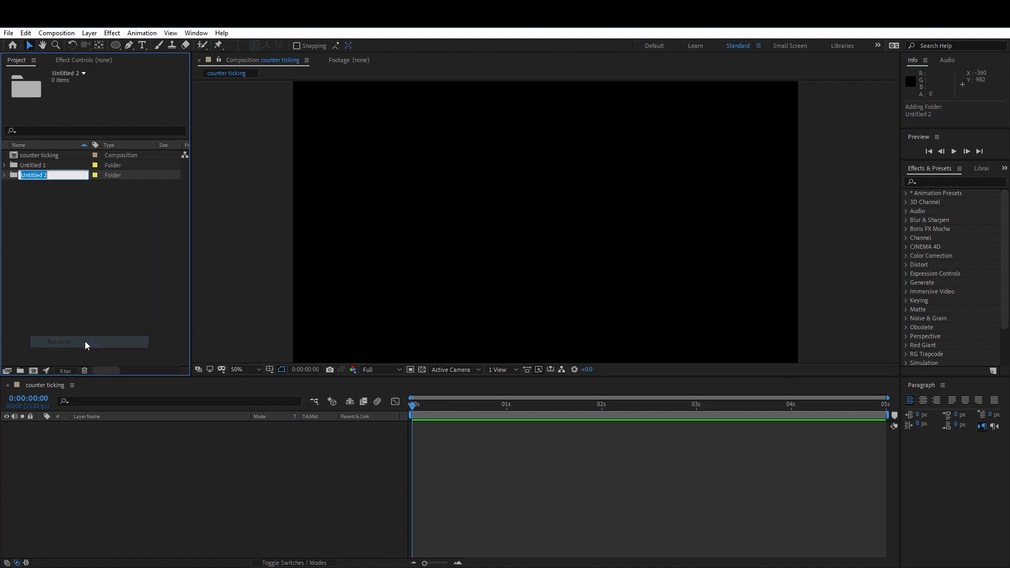
type("icons")
key("Return")
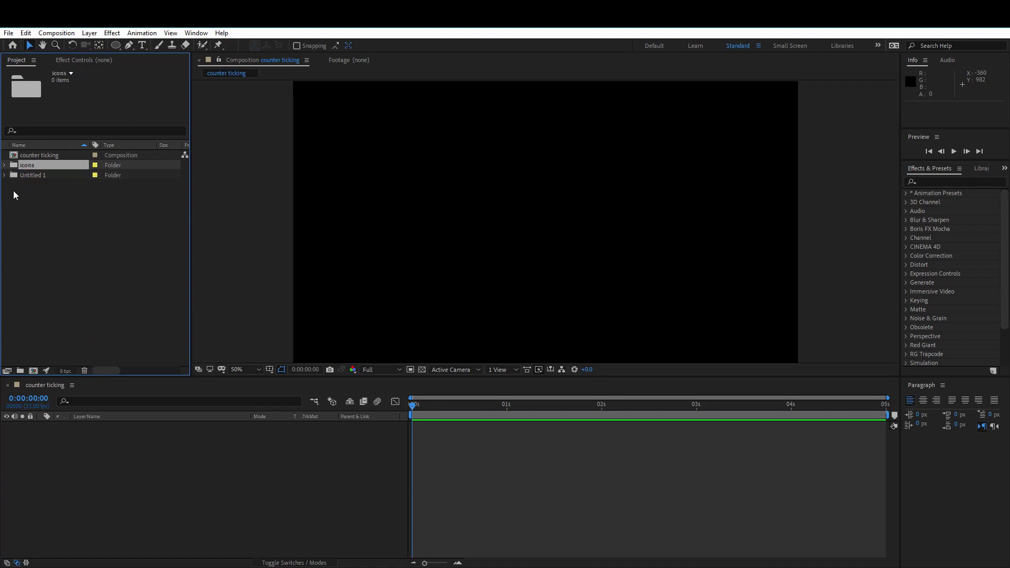
- Rename the remaining untitled folder "comp" and move the counter ticking composition into it
right_click(24, 178)
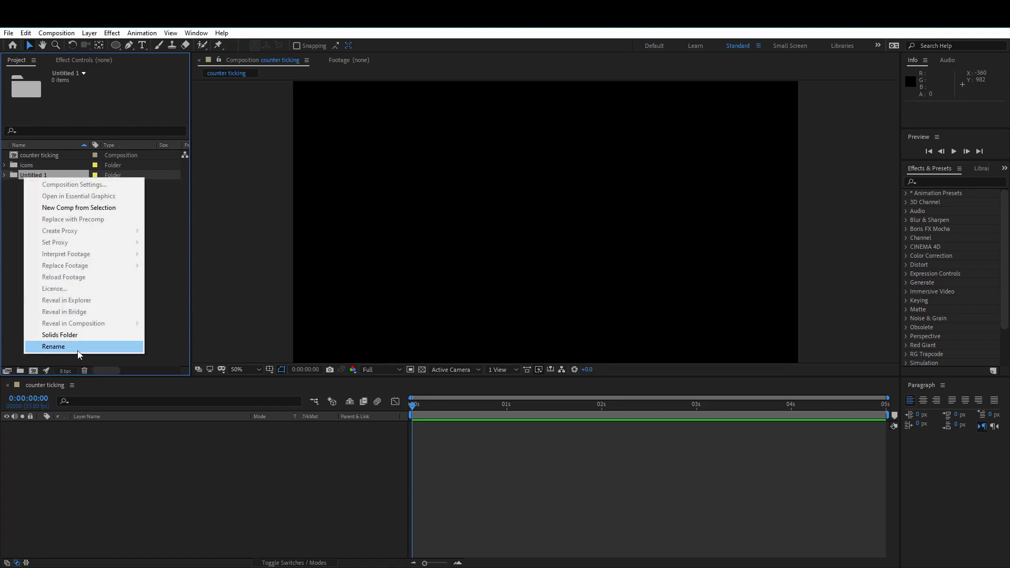
left_click(77, 346)
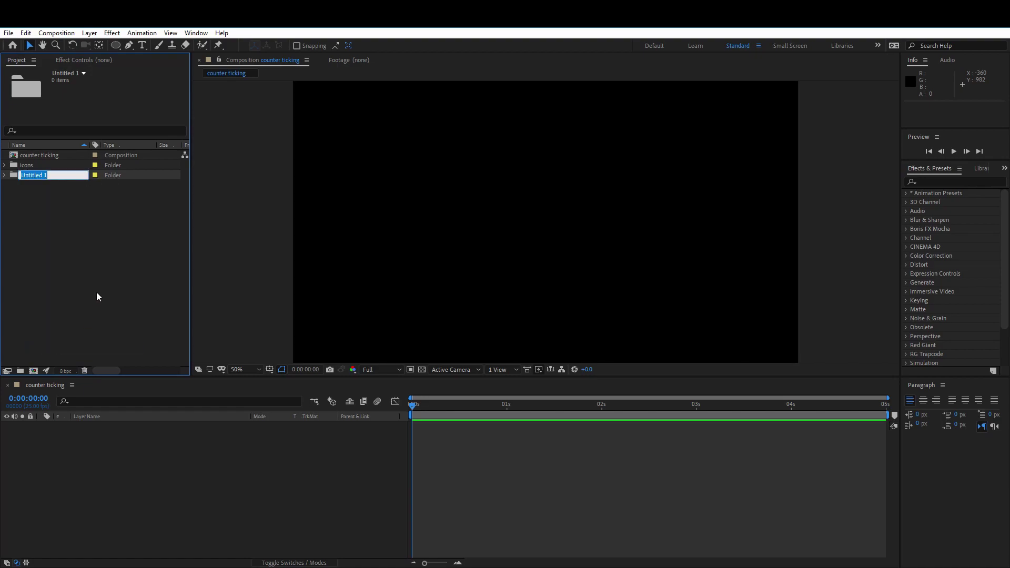
type("comp")
key("Return")
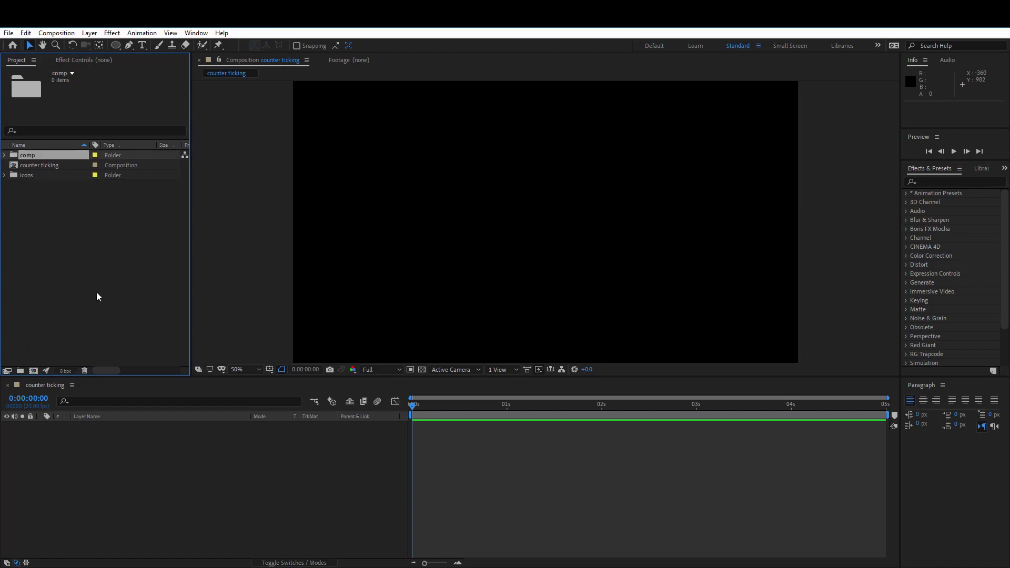
left_click_drag(31, 166, 39, 153)
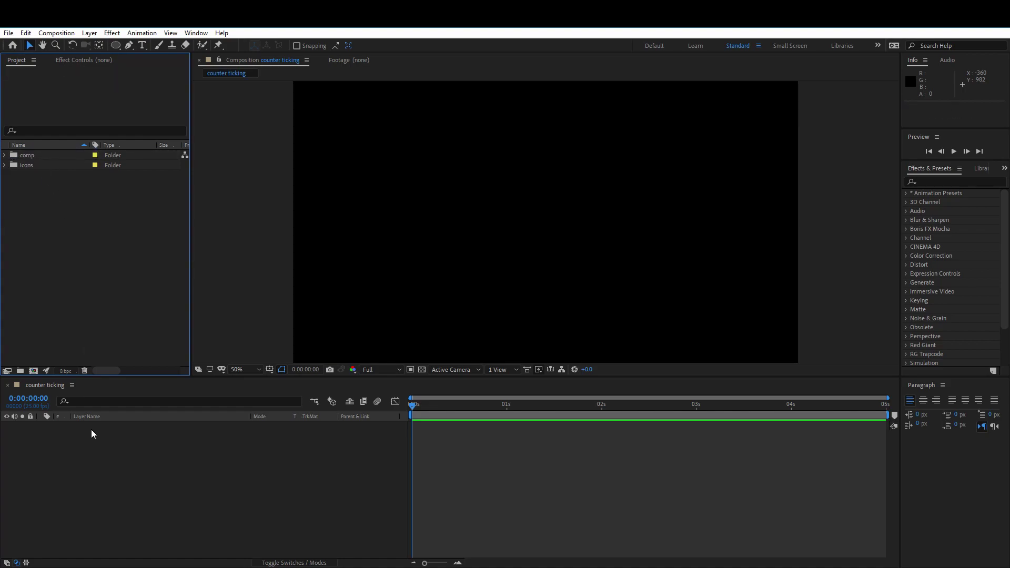
- Create a new text layer in the counter ticking composition containing "0"
left_click(155, 462)
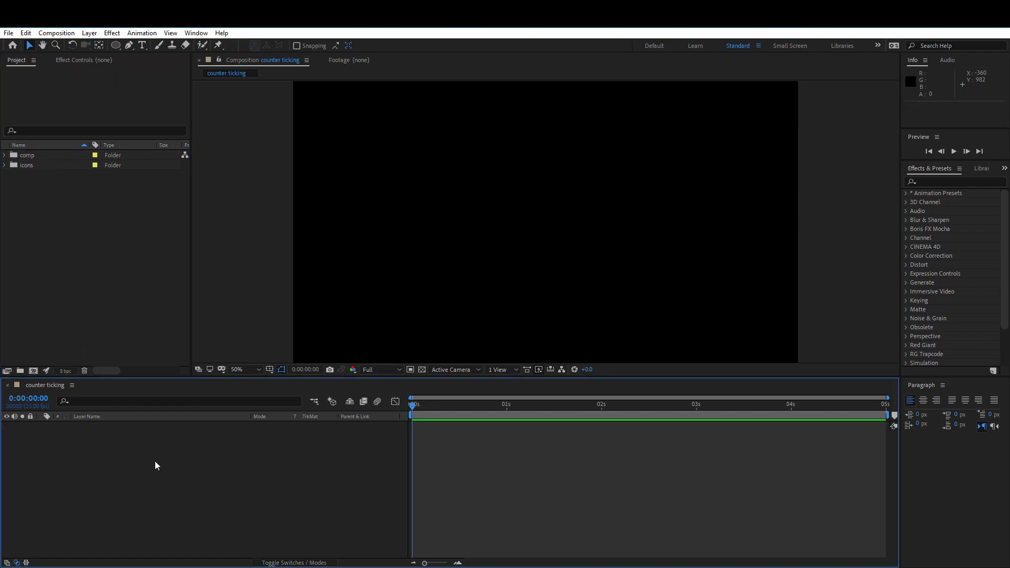
right_click(147, 447)
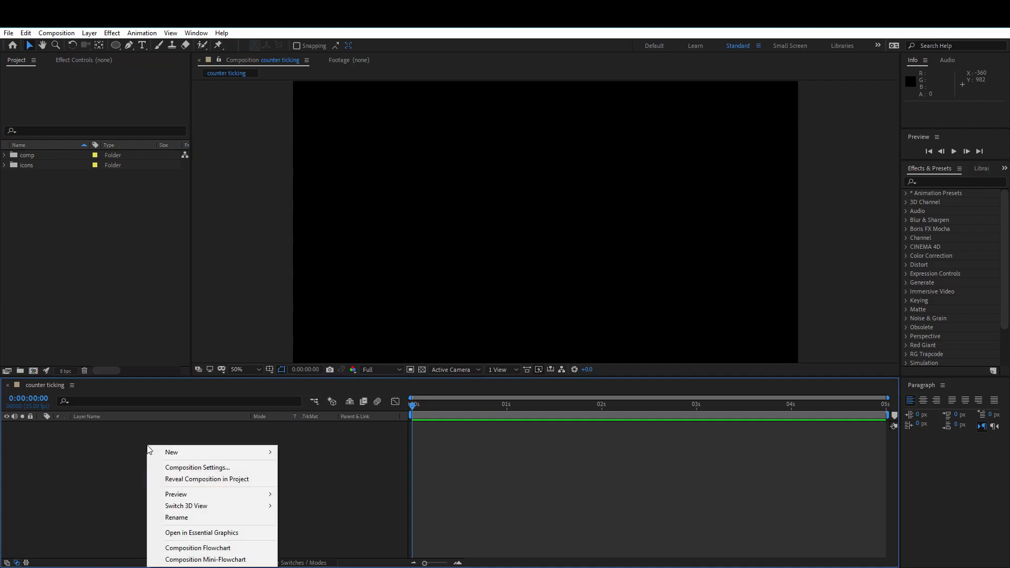
mouse_move(174, 452)
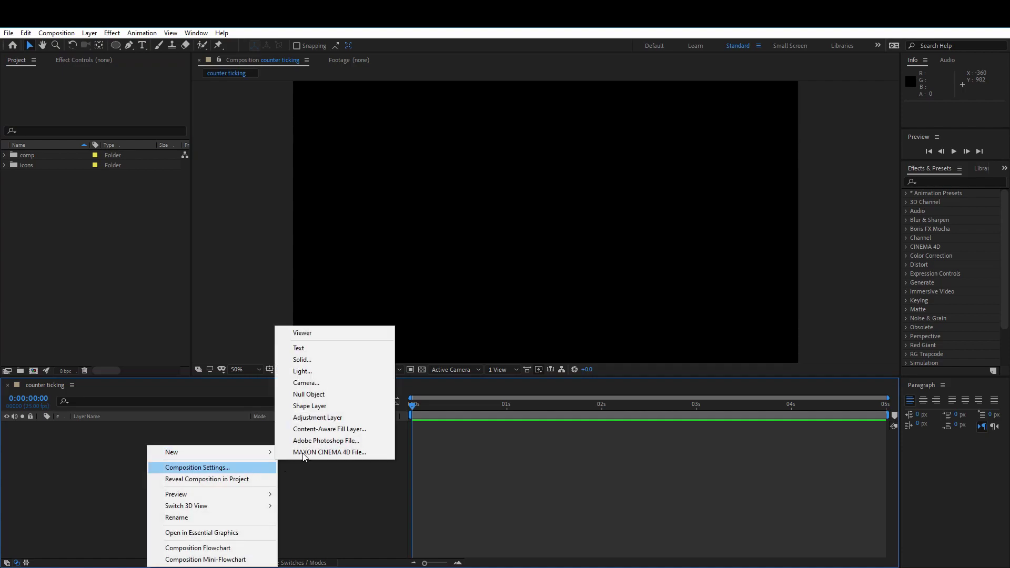
left_click(334, 350)
type("0")
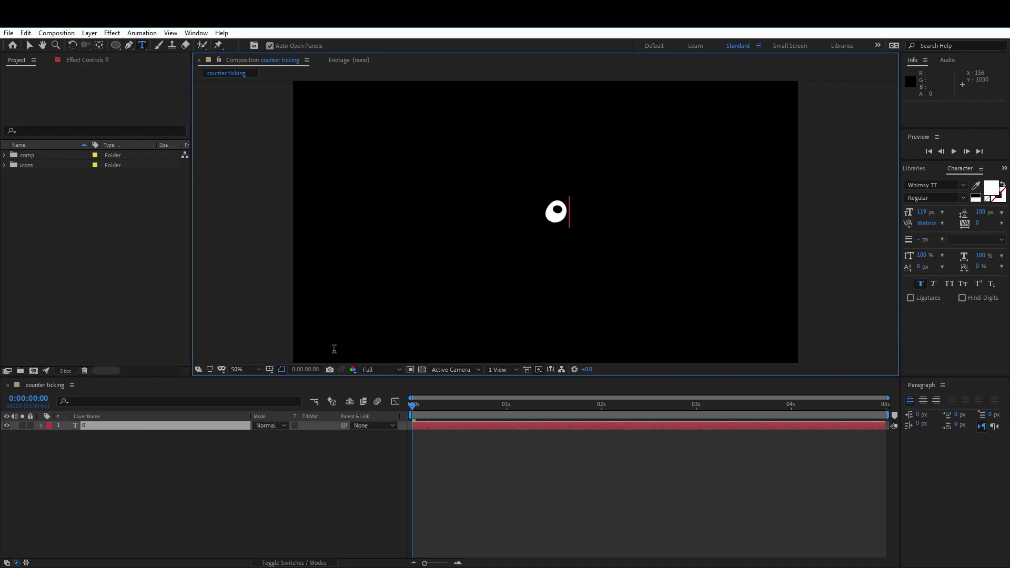
- Create a second text layer containing "%" and place it just to the right of the zero, at about 1080, 536
left_click(149, 481)
right_click(130, 450)
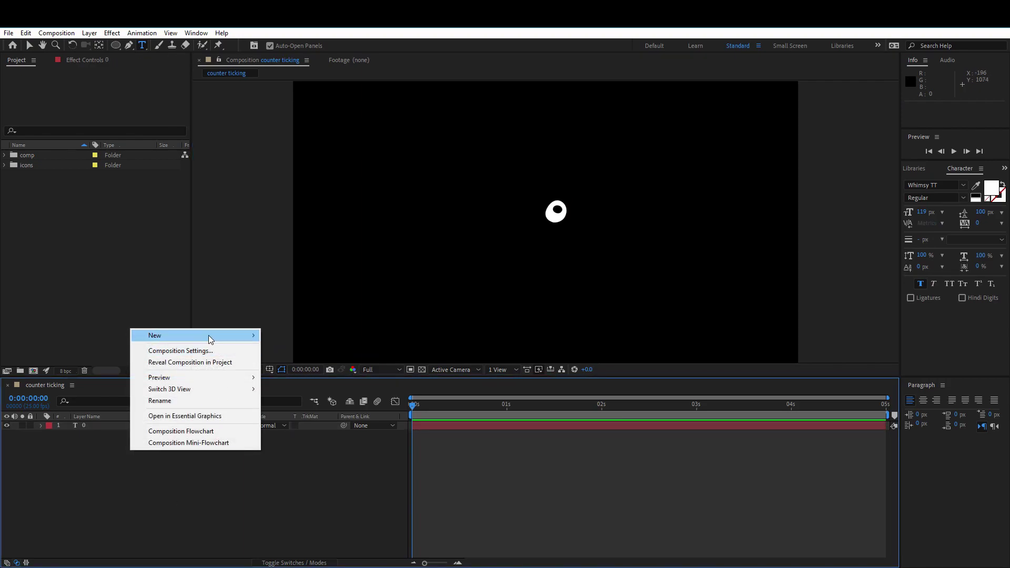
mouse_move(208, 335)
left_click(293, 351)
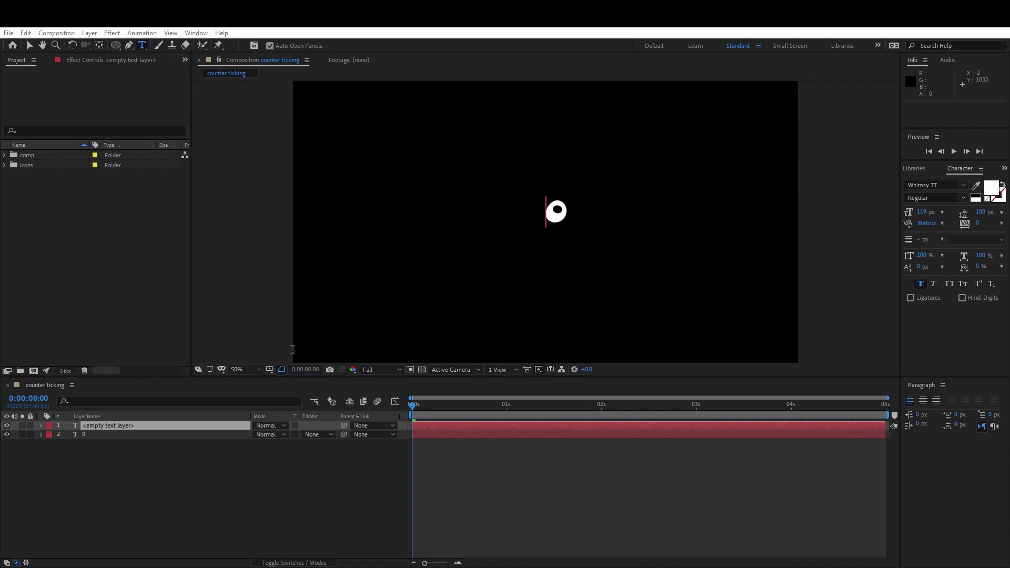
key("super")
left_click(491, 30)
type("%")
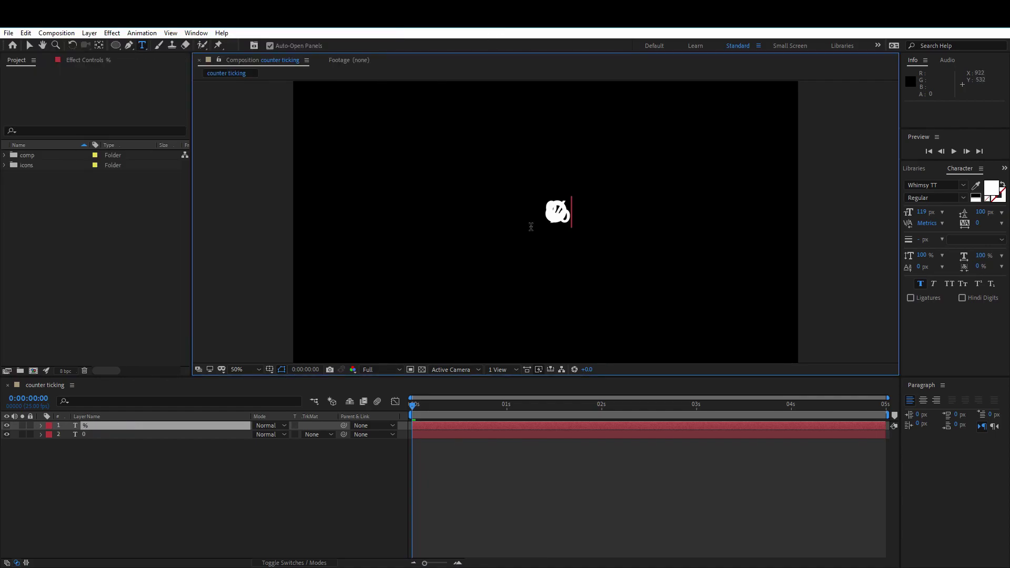
left_click(29, 45)
left_click_drag(558, 212, 589, 211)
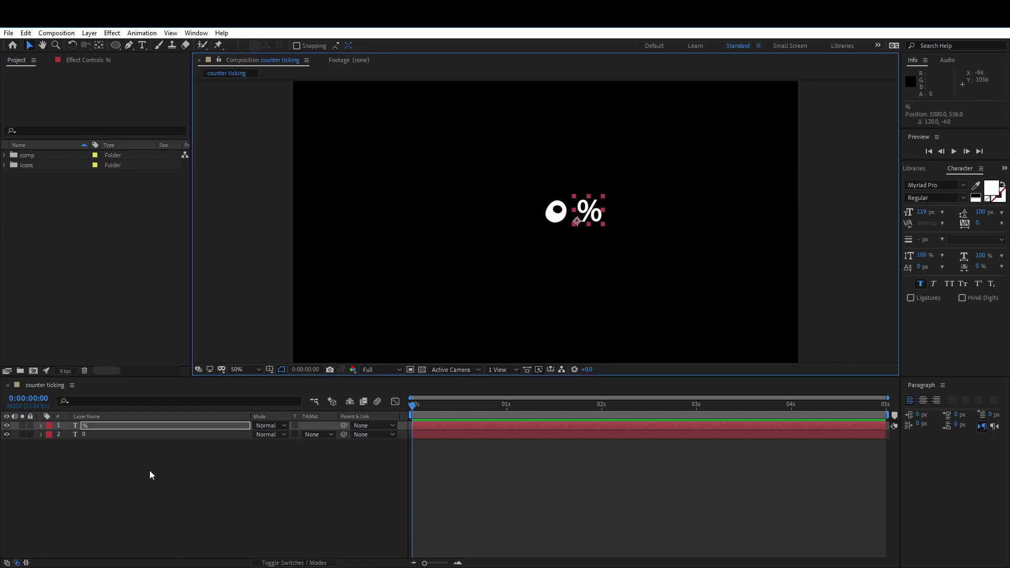
- Move the 0 and % text layers together slightly left and down so the pair sits around the frame's centre
left_click(121, 431)
left_click(119, 425, "shift")
left_click_drag(557, 212, 538, 222)
- Create a comp-sized solid named "BG", place it beneath the two text layers and lock it
left_click(200, 513)
right_click(122, 475)
mouse_move(175, 364)
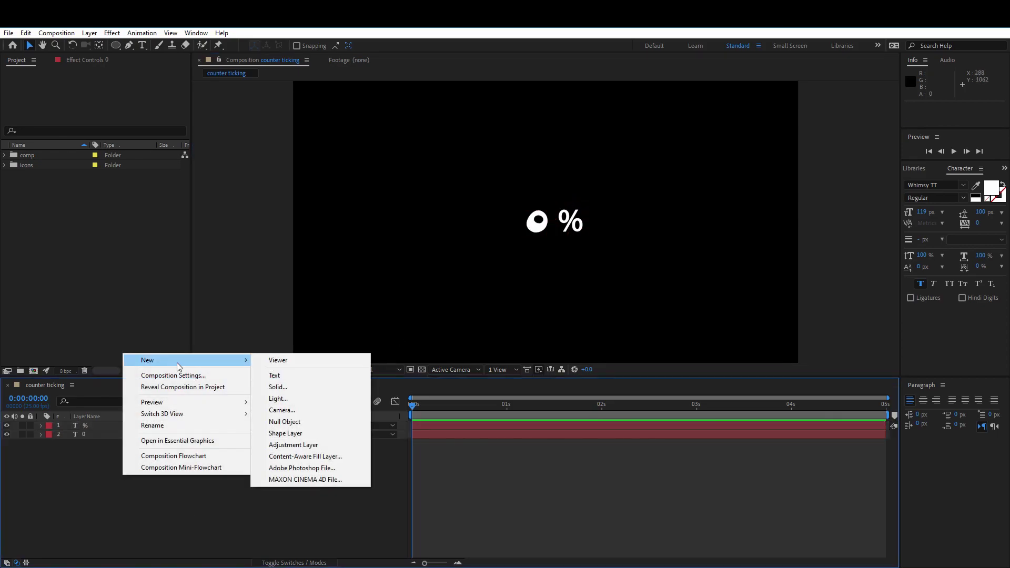
left_click(294, 387)
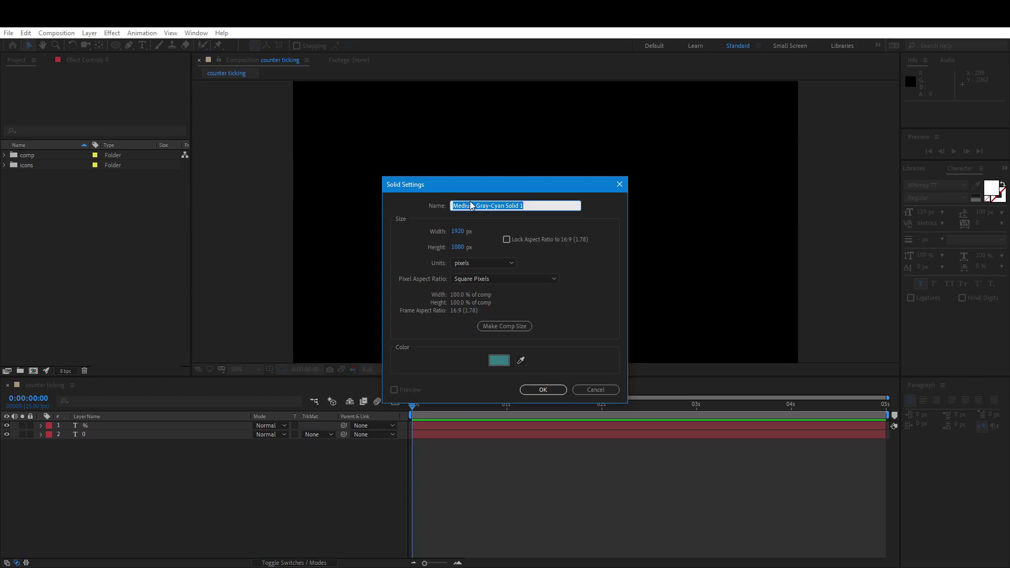
type("BG")
key("Return")
left_click_drag(99, 426, 100, 454)
left_click(30, 443)
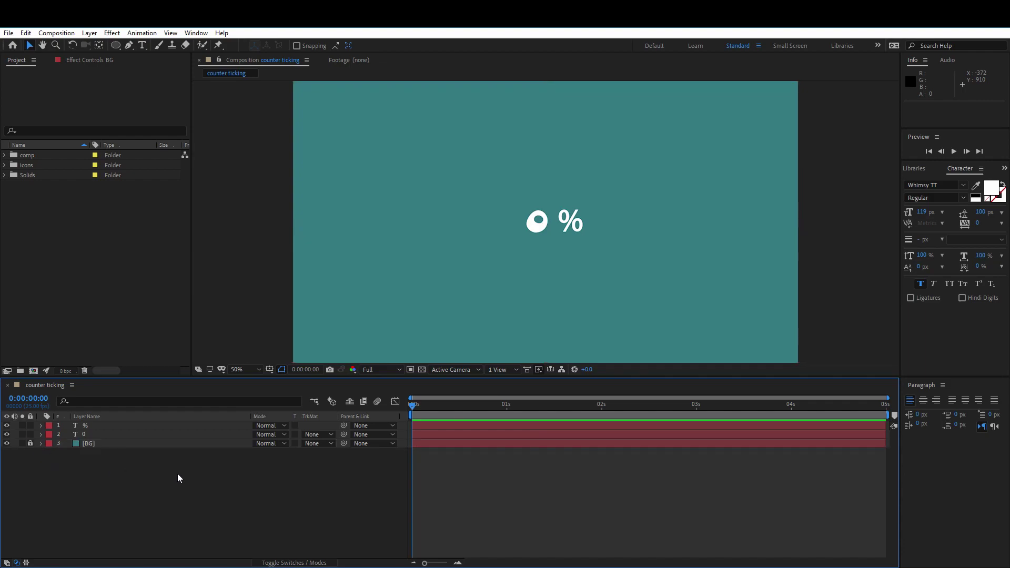
- Lock the % layer and rename the 0 text layer "numbers"
left_click(67, 427)
left_click(30, 425)
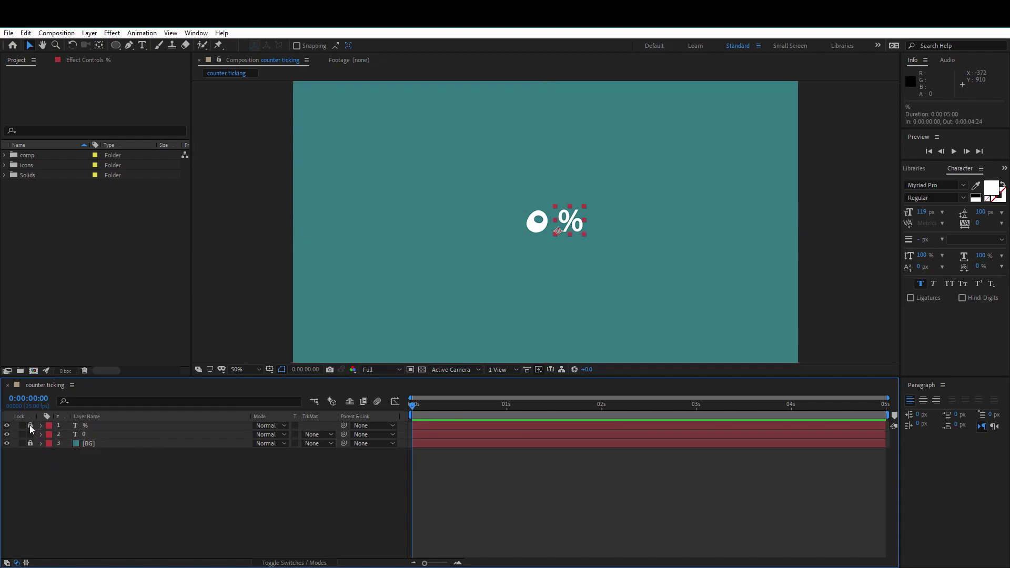
left_click(89, 434)
right_click(83, 435)
left_click(125, 416)
type("n")
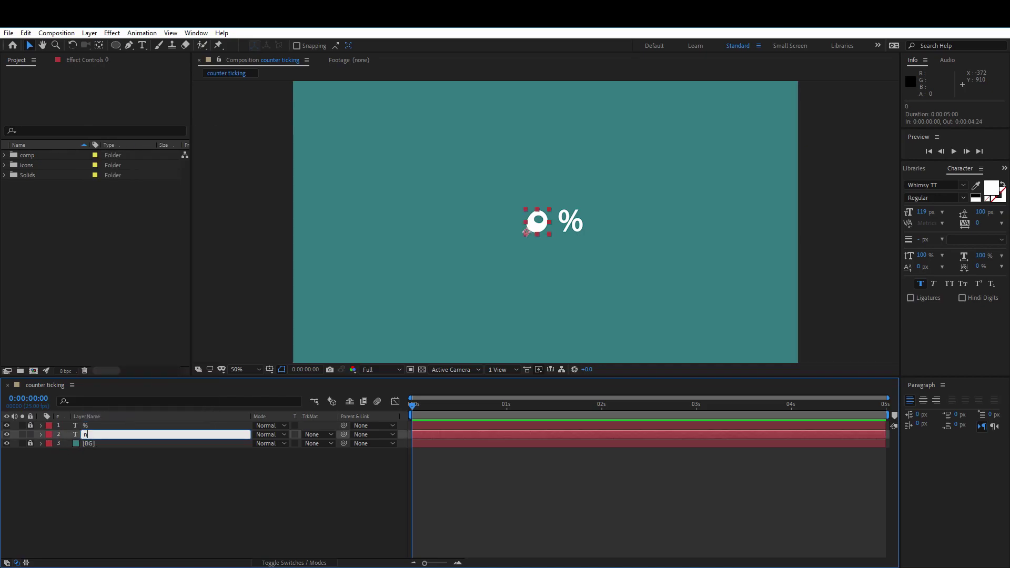
type("umbers")
key("Return")
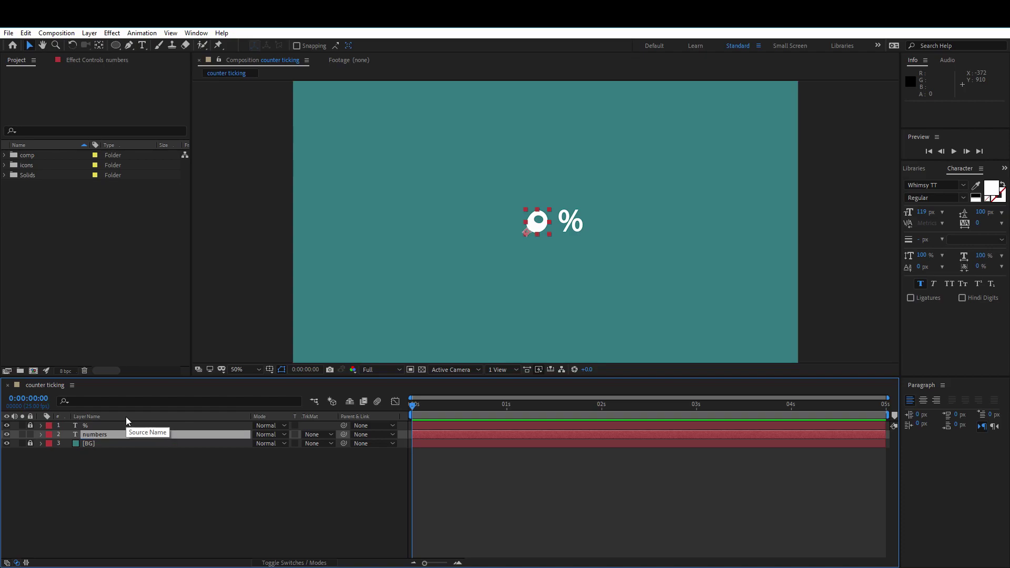
- Add Source Text keyframes to the numbers layer at 1 second and 2 seconds
left_click(40, 434)
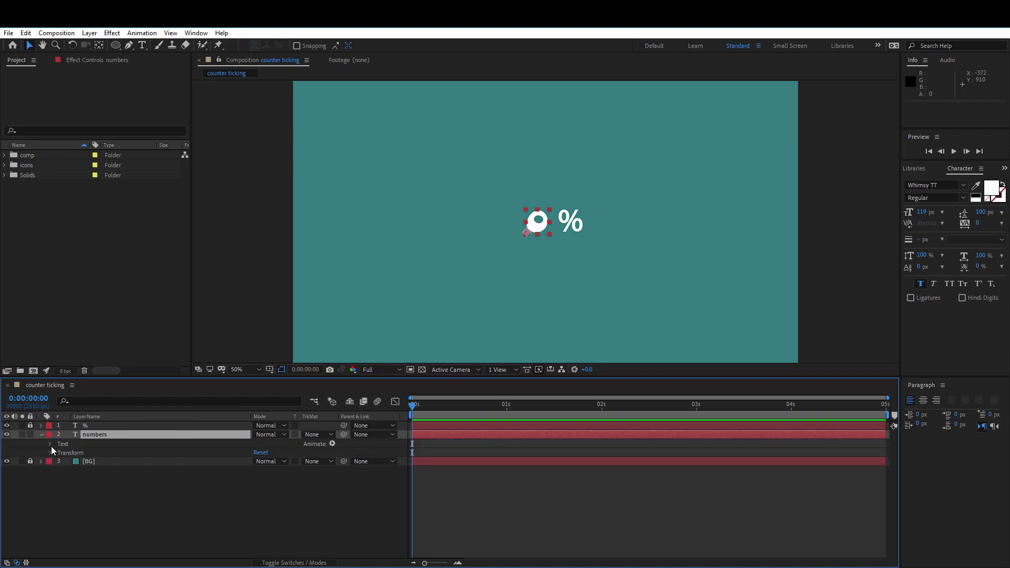
left_click(50, 444)
left_click(97, 453)
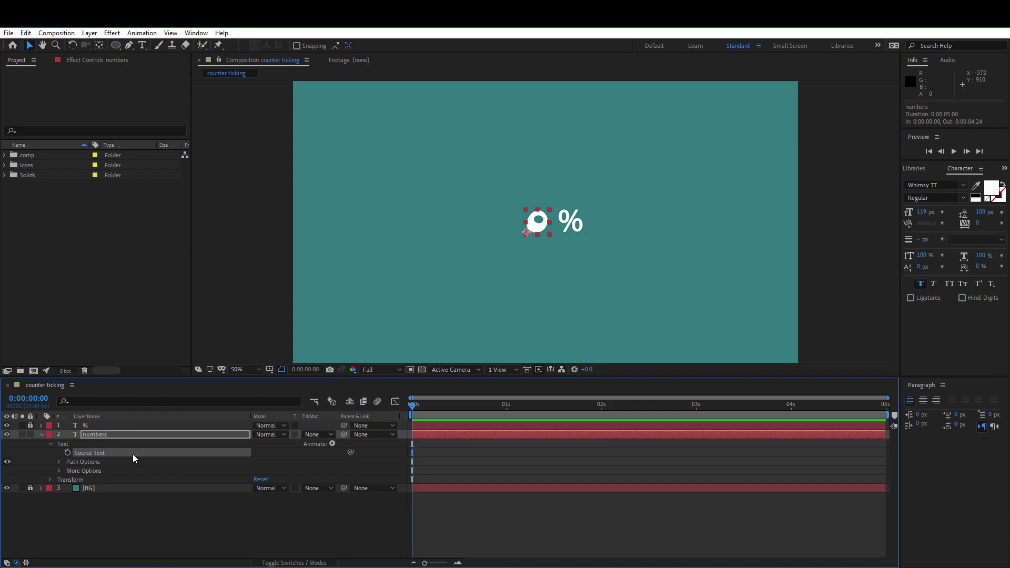
left_click(507, 404)
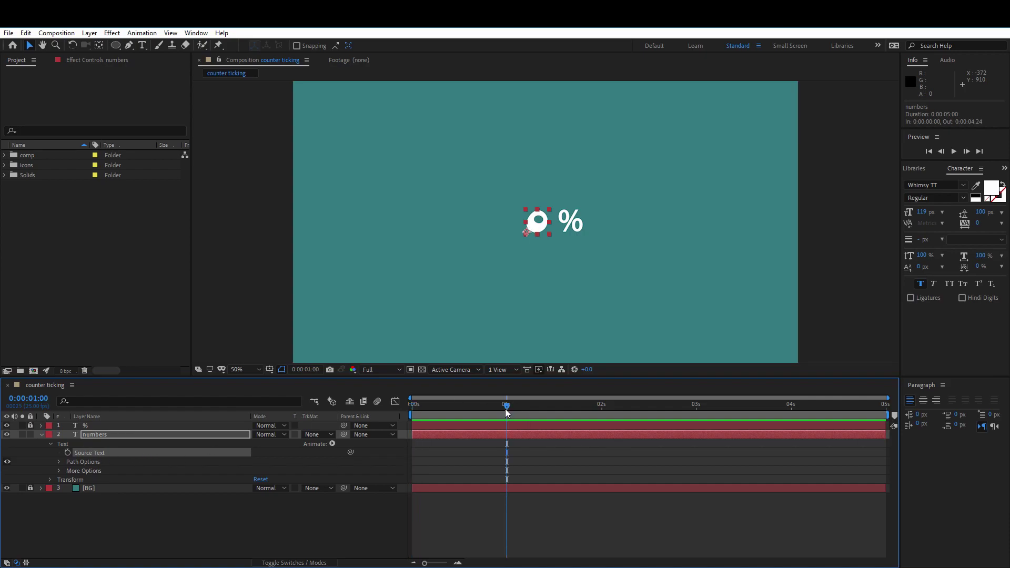
left_click(67, 452)
left_click(601, 406)
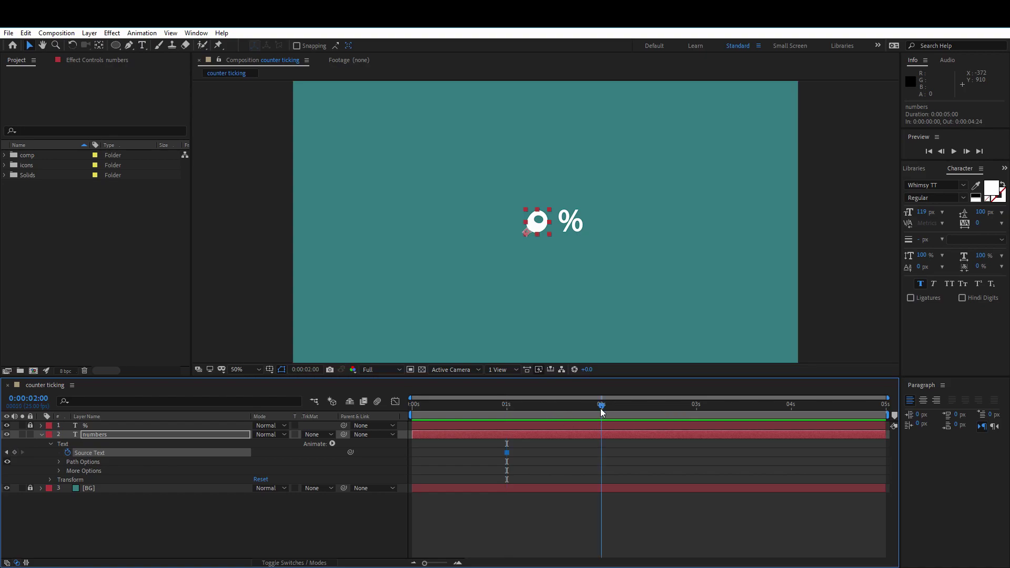
left_click(14, 453)
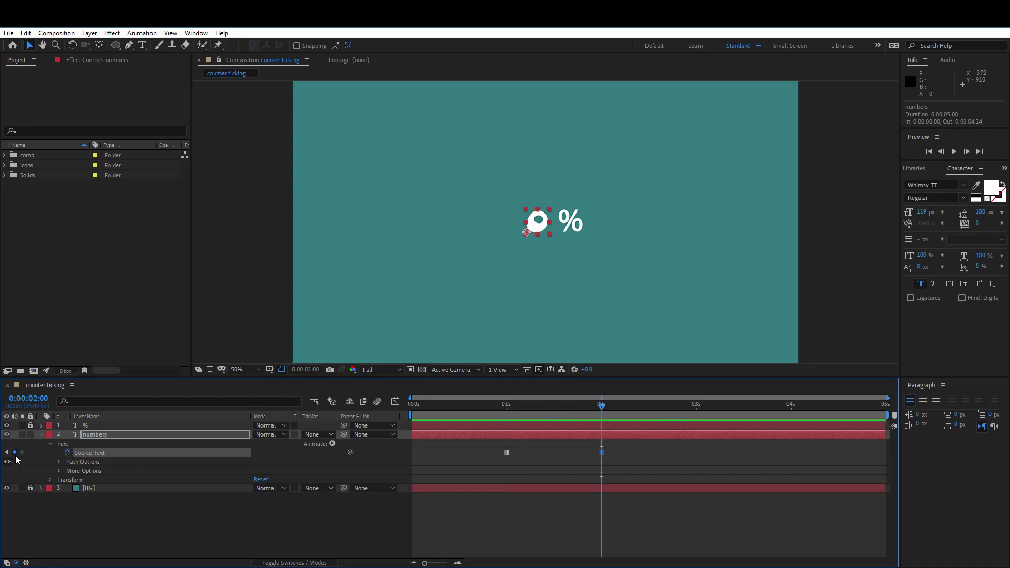
- Expand the numbers layer's More Options, return to 1 second and select both Source Text keyframes
left_click(58, 461)
left_click(58, 461)
left_click(58, 471)
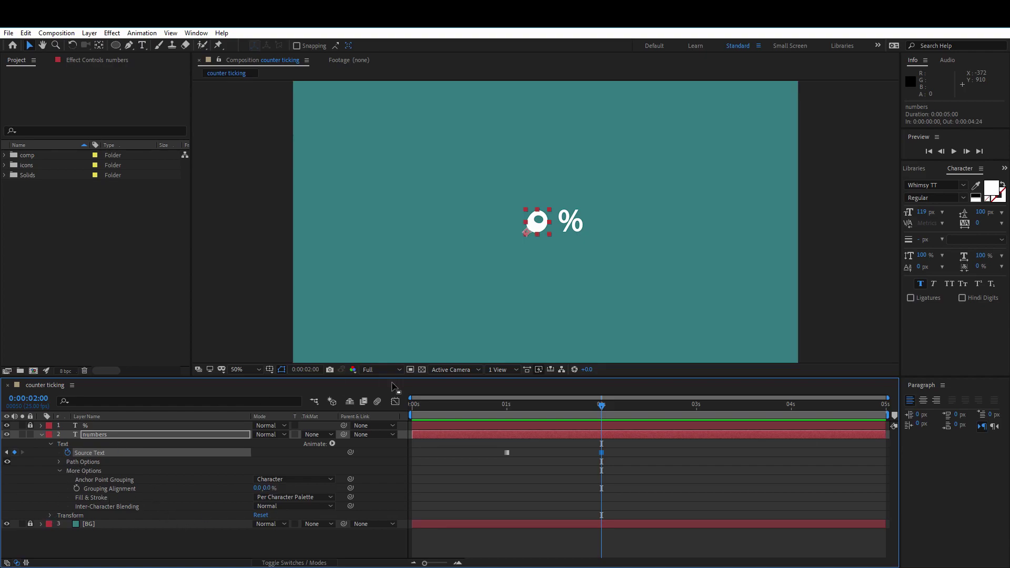
left_click(504, 405)
left_click_drag(505, 405, 616, 467)
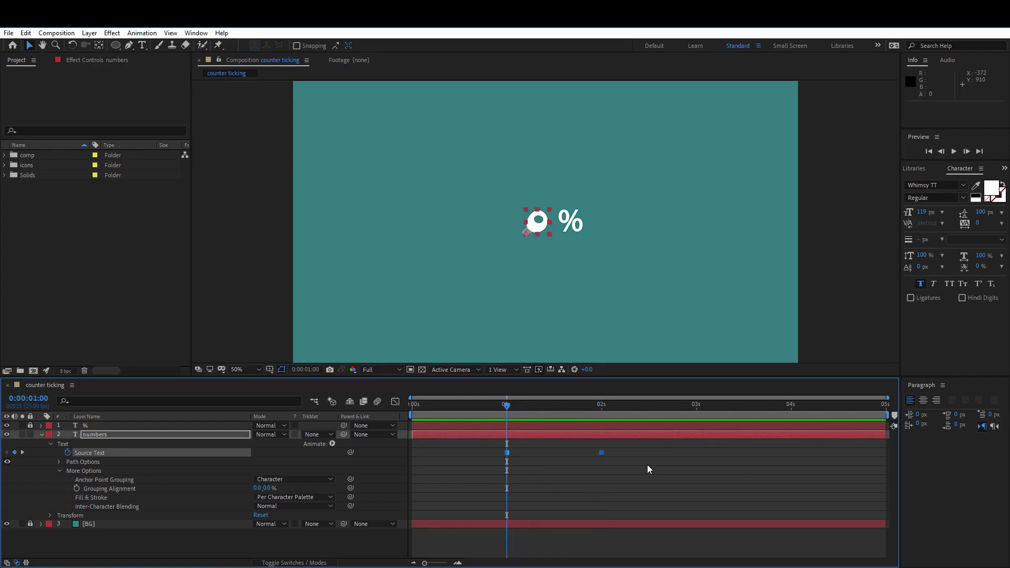
- Add a Slider Control expression effect to the numbers layer and show its effect controls
left_click(78, 59)
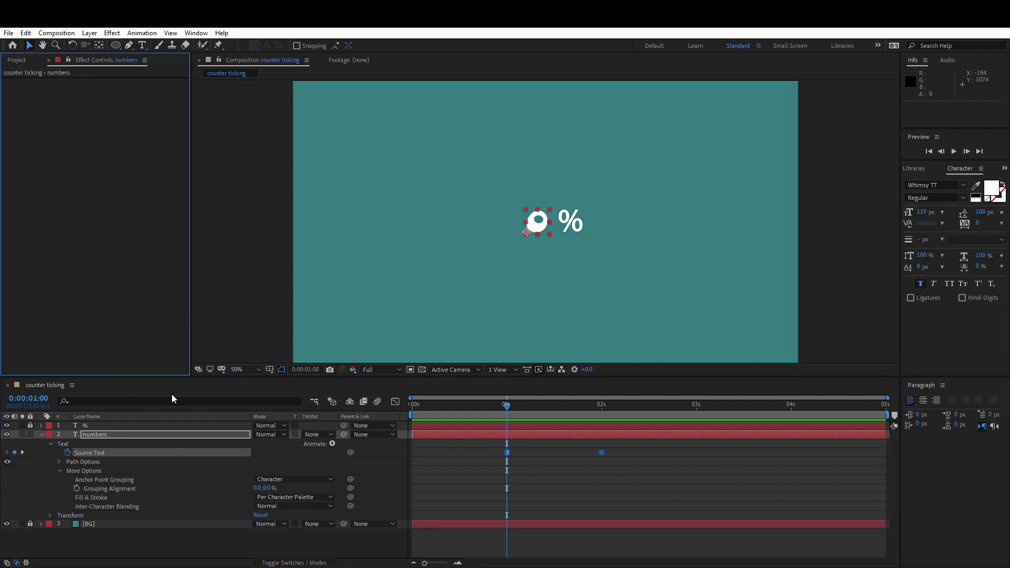
left_click(109, 435)
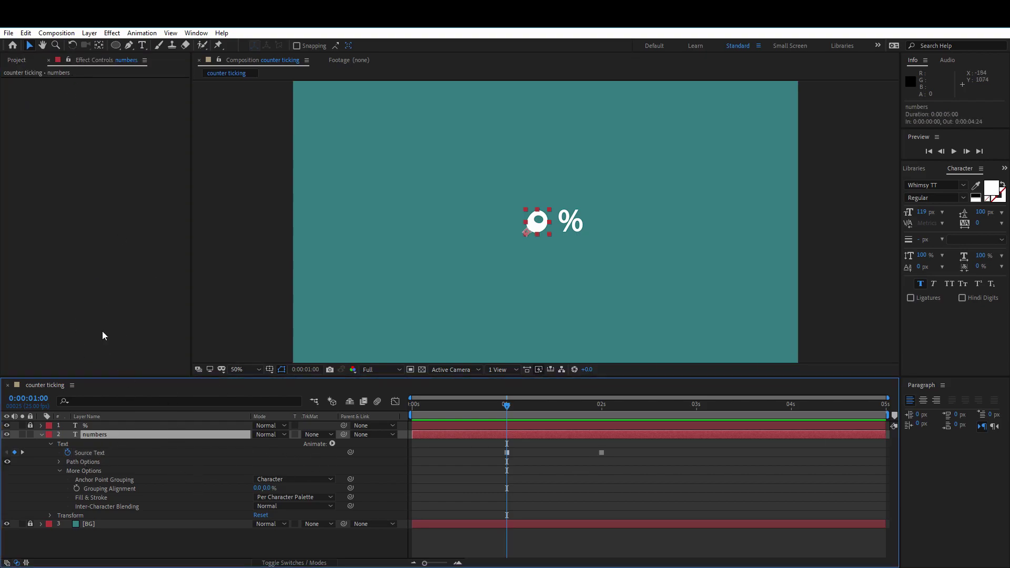
right_click(154, 434)
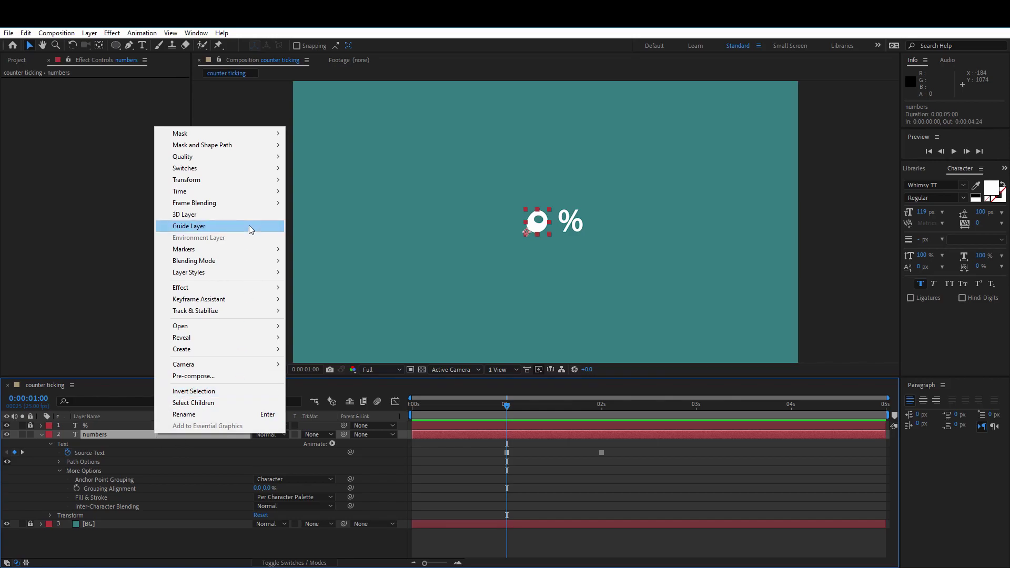
mouse_move(250, 293)
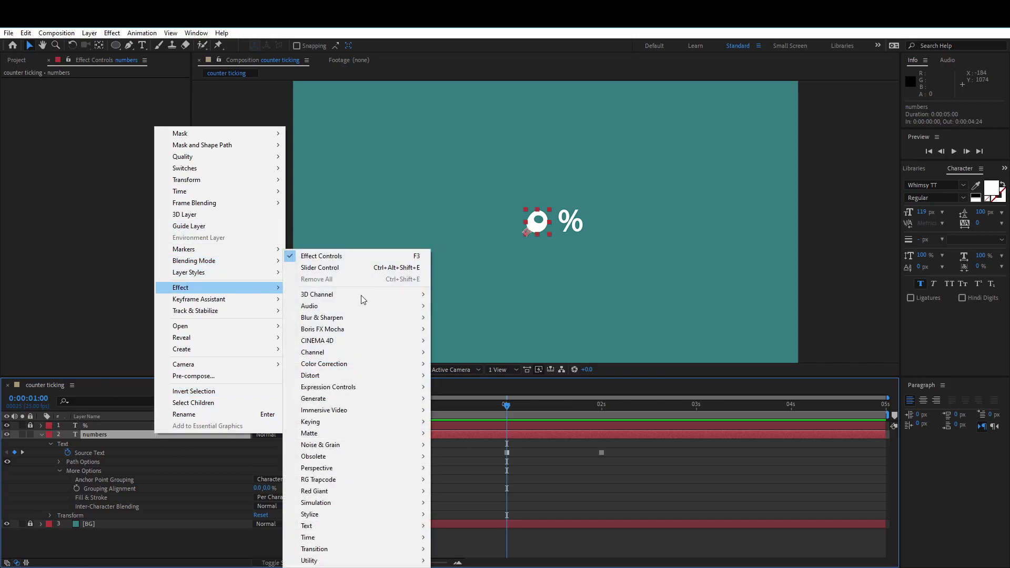
mouse_move(347, 388)
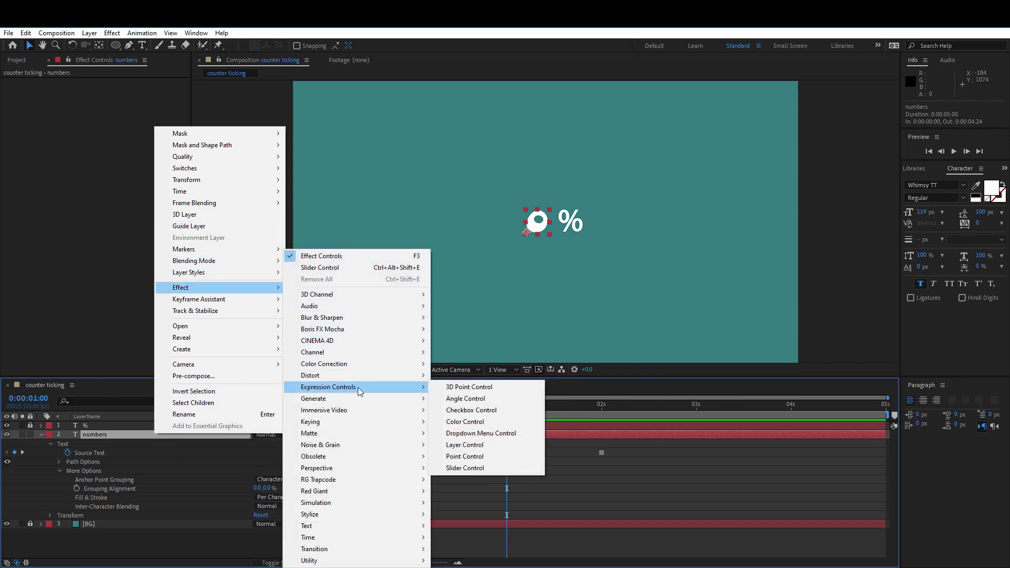
left_click(486, 468)
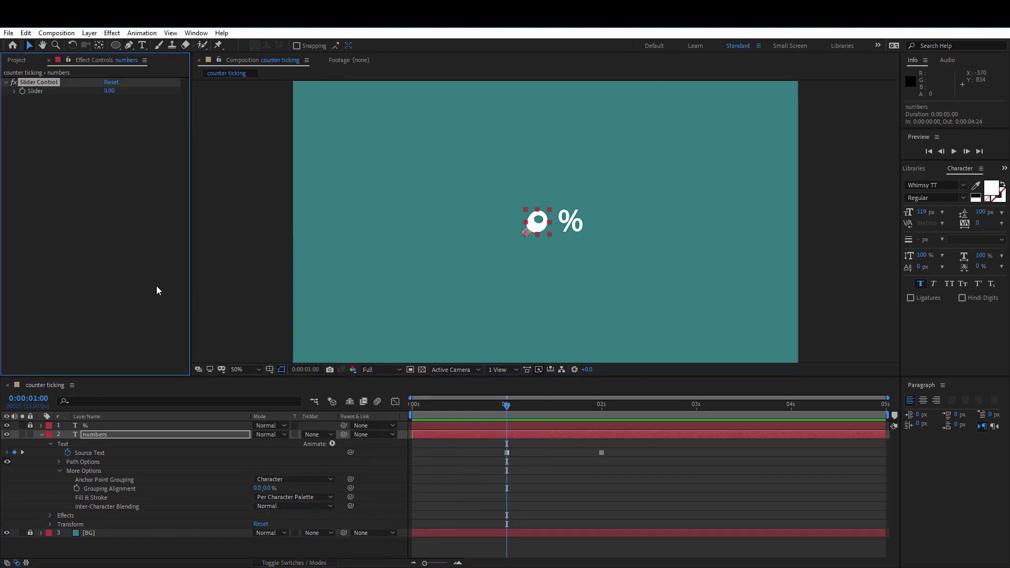
- Locate the Slider Control among the expression control effects and search the effects and presets for "slider"
left_click(112, 33)
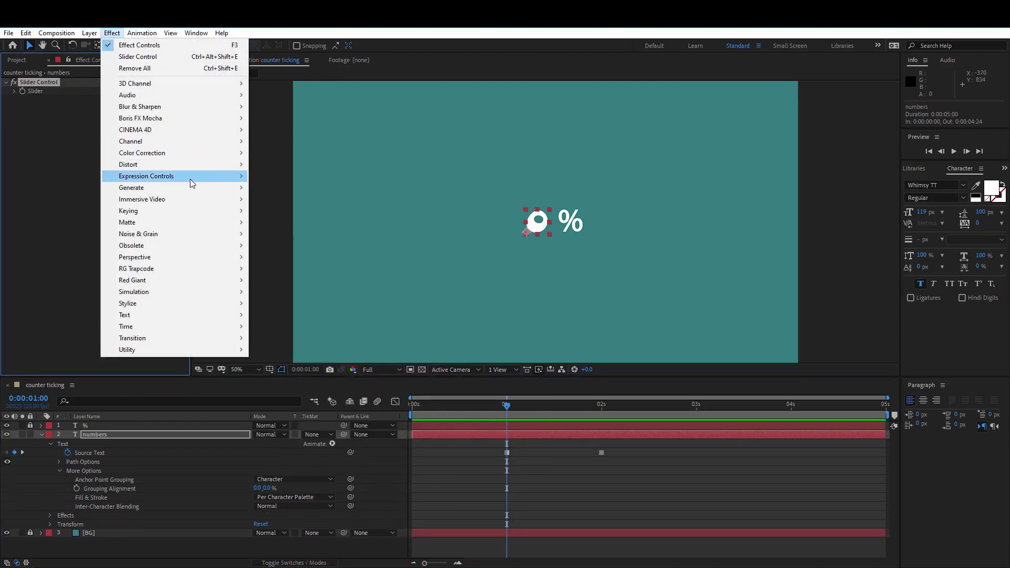
mouse_move(192, 175)
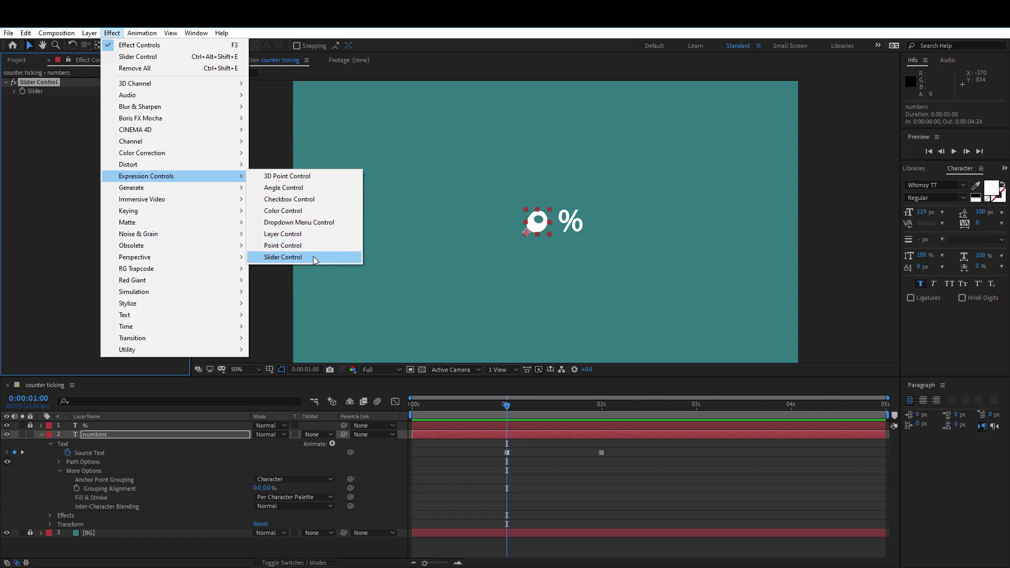
left_click(41, 264)
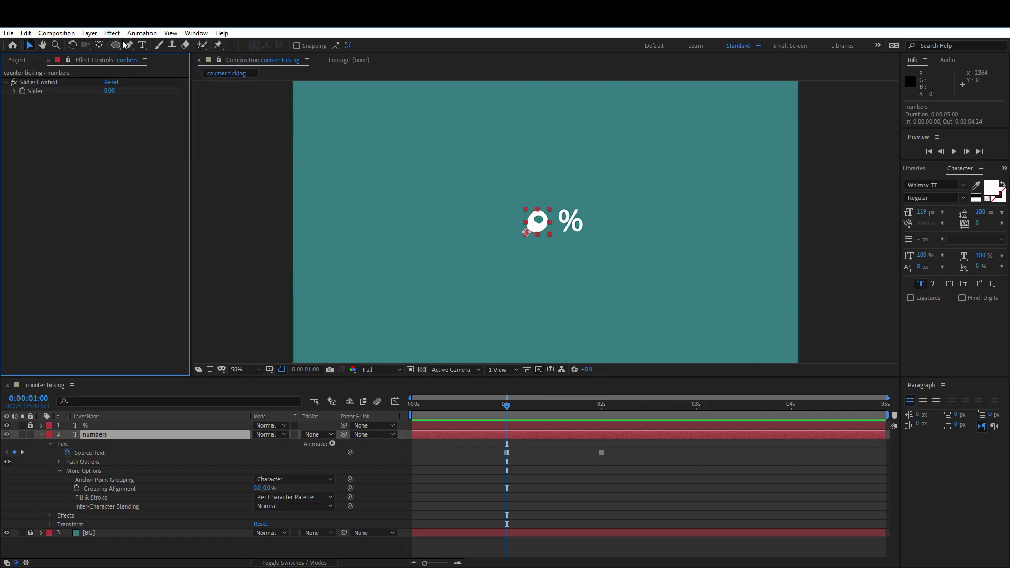
left_click(196, 33)
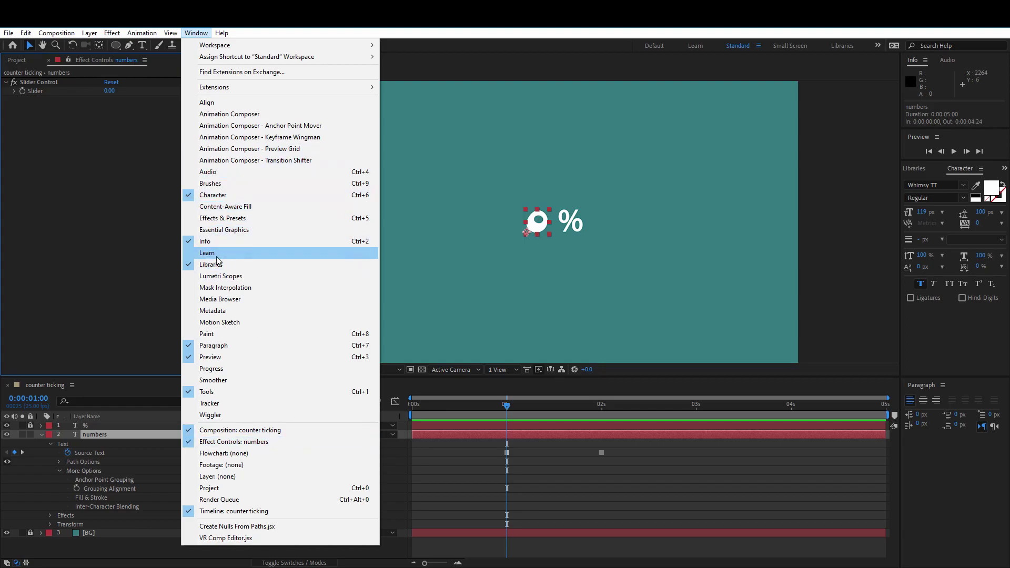
left_click(203, 219)
left_click(945, 183)
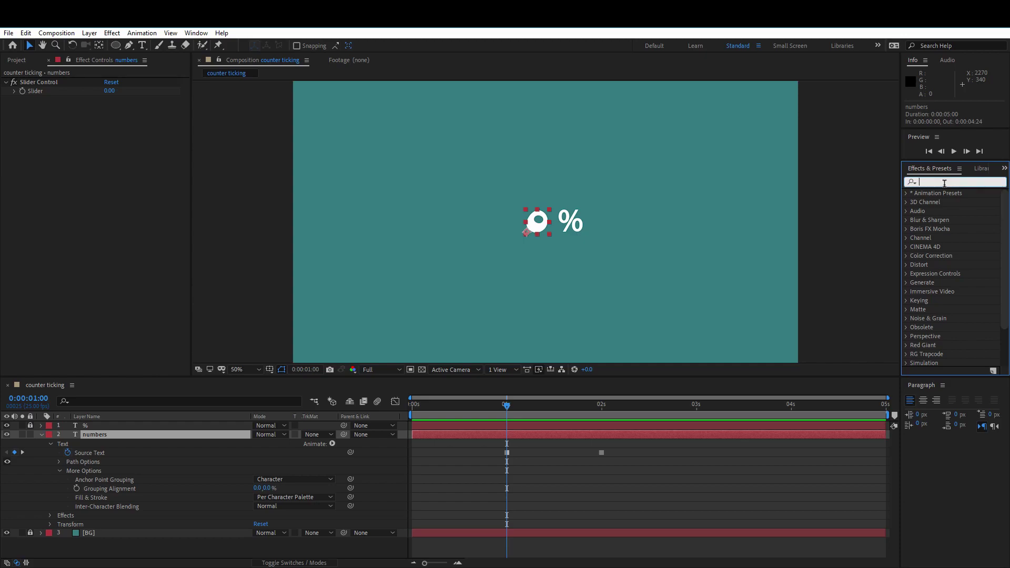
type("slider")
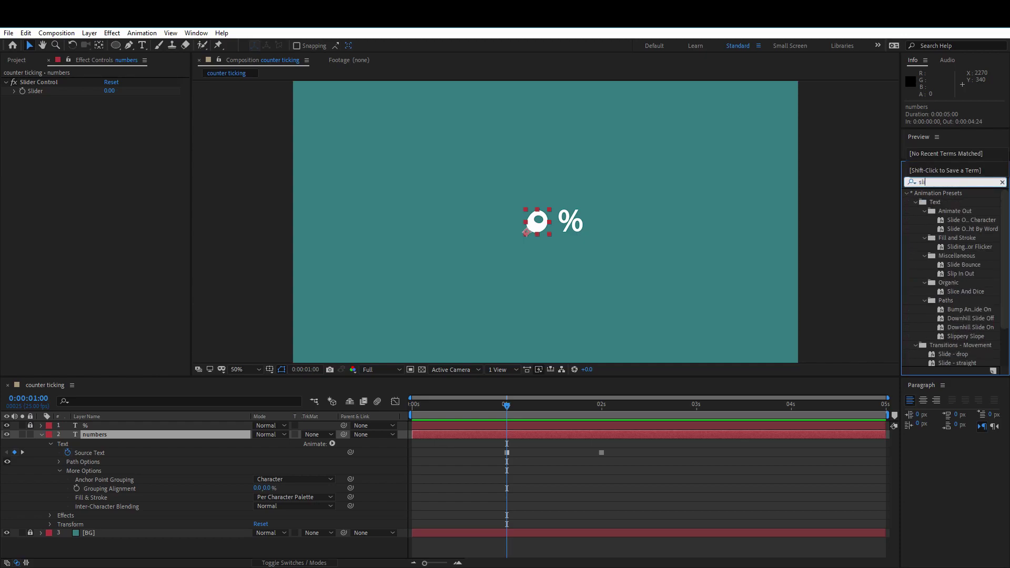
key("BackSpace")
key("BackSpace")
key("BackSpace")
key("BackSpace")
key("BackSpace")
key("BackSpace")
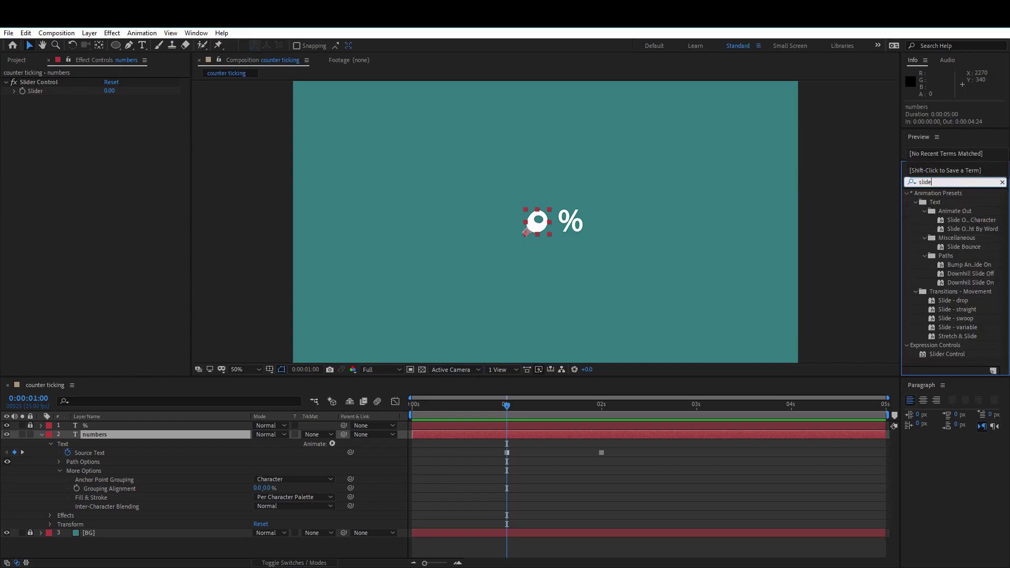
left_click(143, 245)
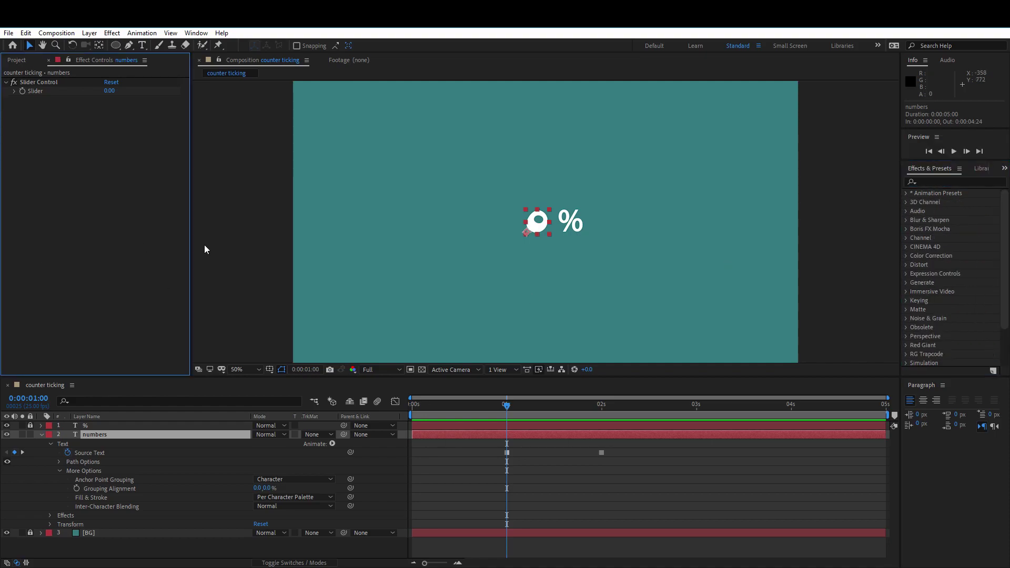
- Delete both Source Text keyframes and keyframe the Slider at 0 at 1 second
left_click_drag(490, 449, 640, 462)
key("Delete")
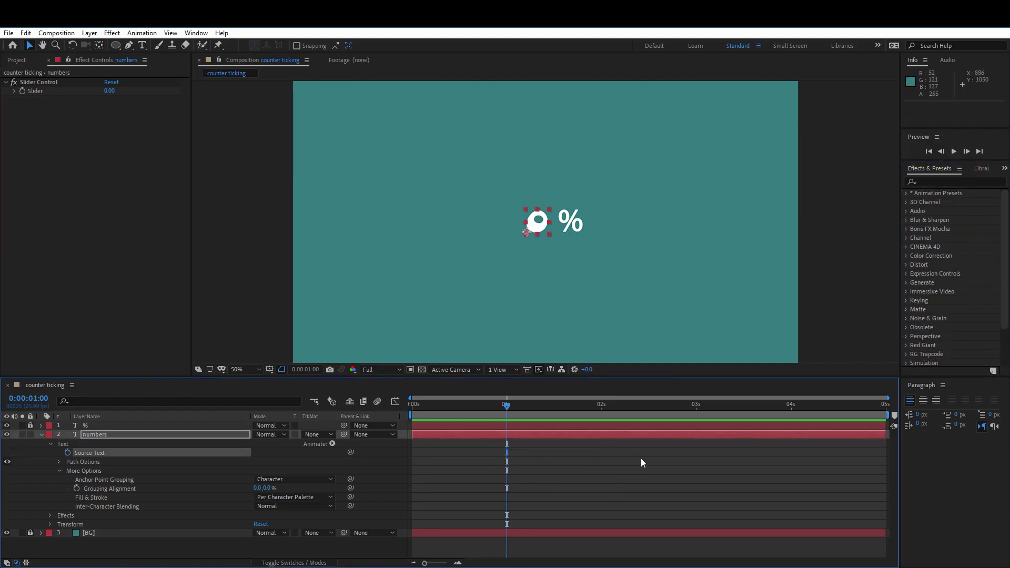
left_click(21, 84)
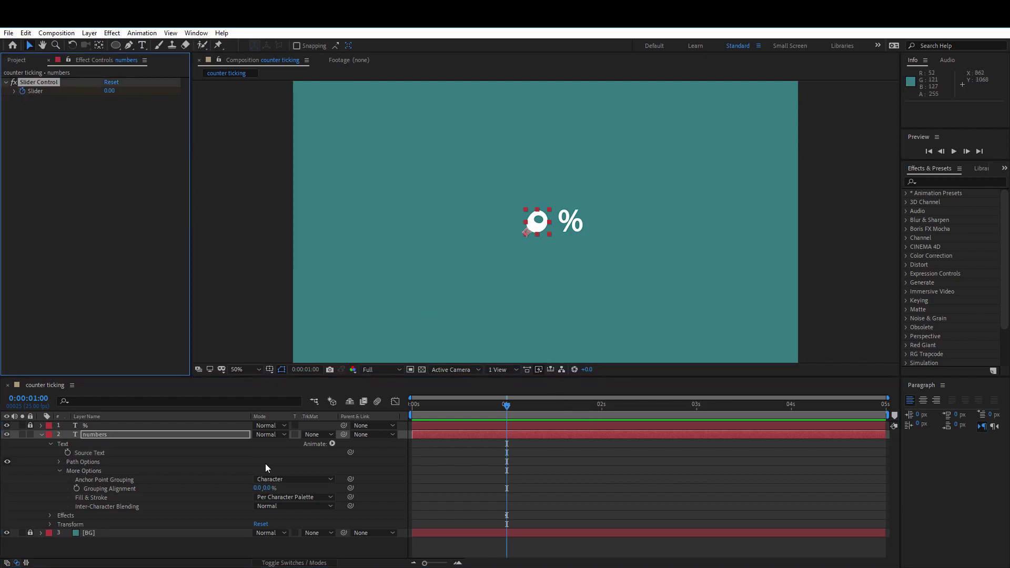
- Keyframe the Slider at 100 at the 2-second mark
left_click(599, 415)
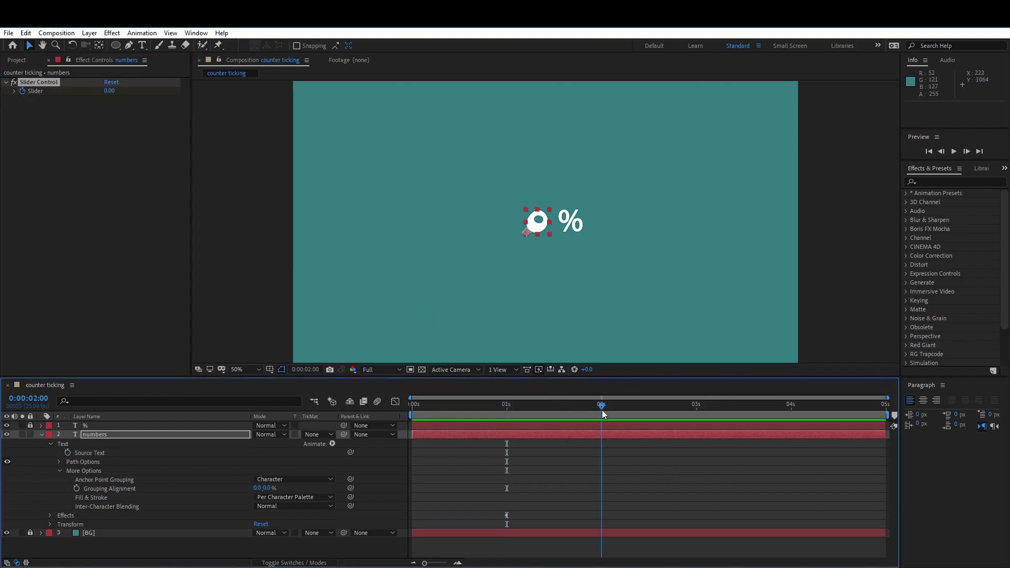
left_click(105, 91)
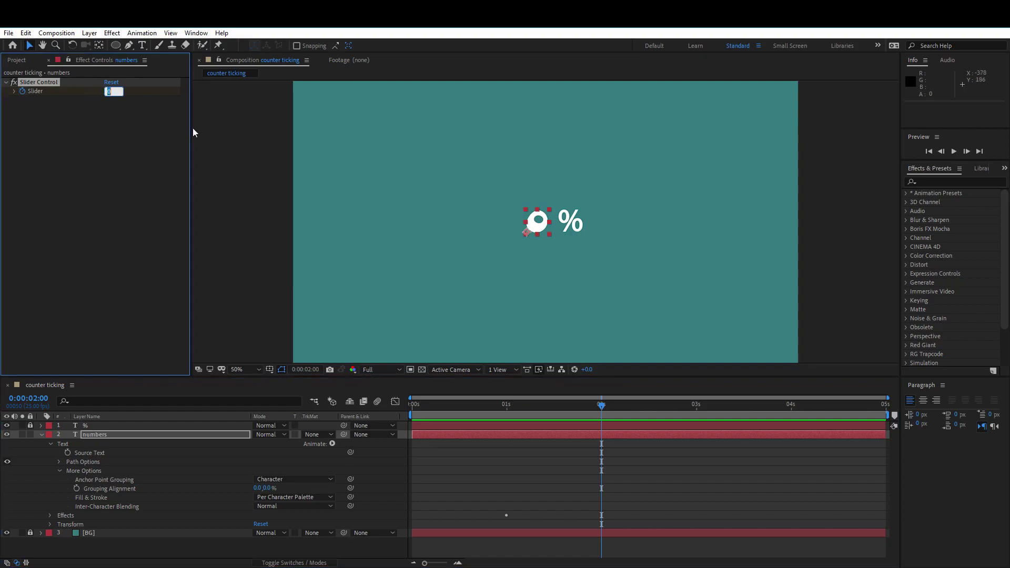
type("100")
key("Return")
- Reveal the Slider Control's keyframes in the timeline and scrub from 1 second to 2 seconds
left_click(507, 411)
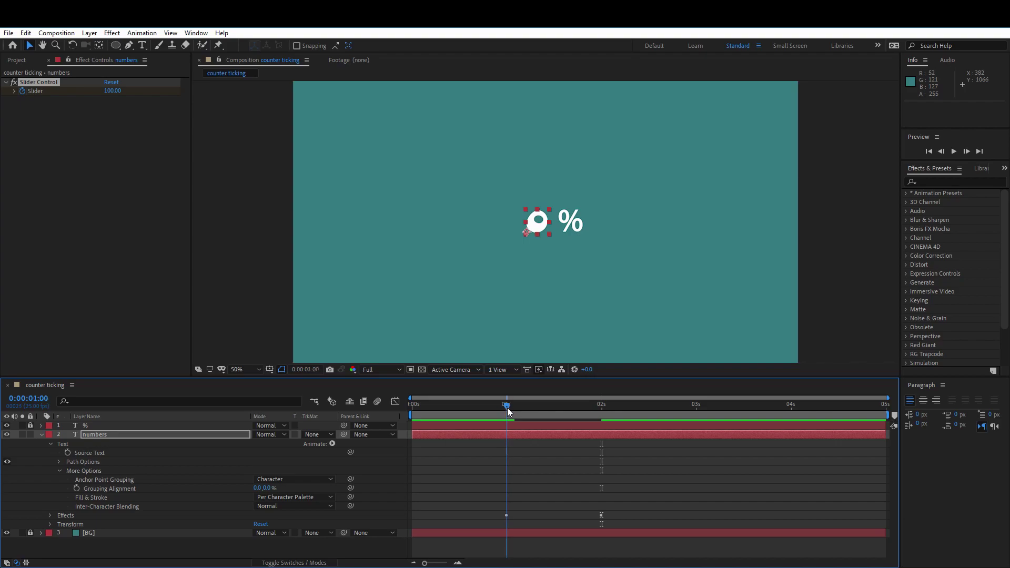
left_click(49, 515)
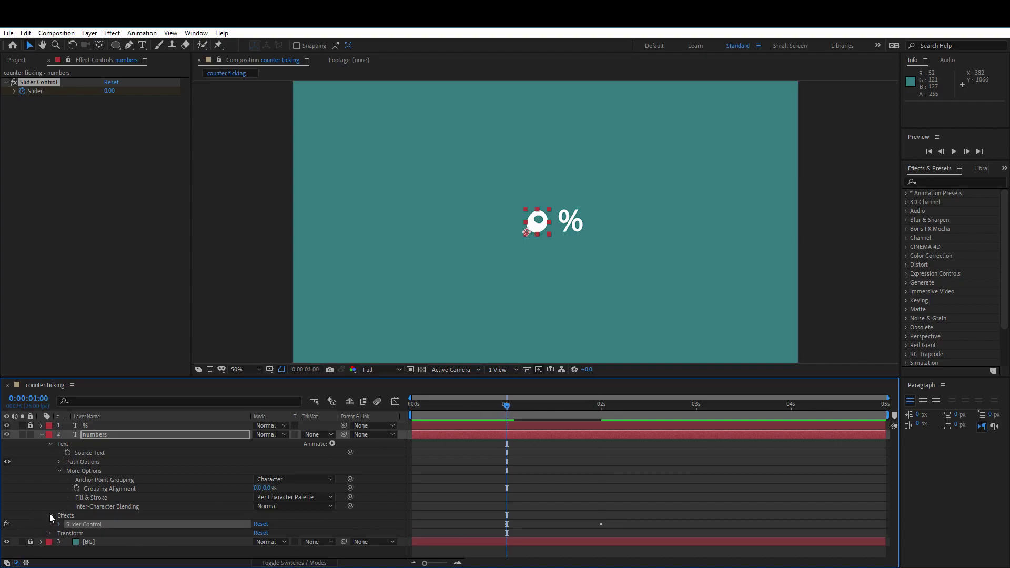
left_click(60, 524)
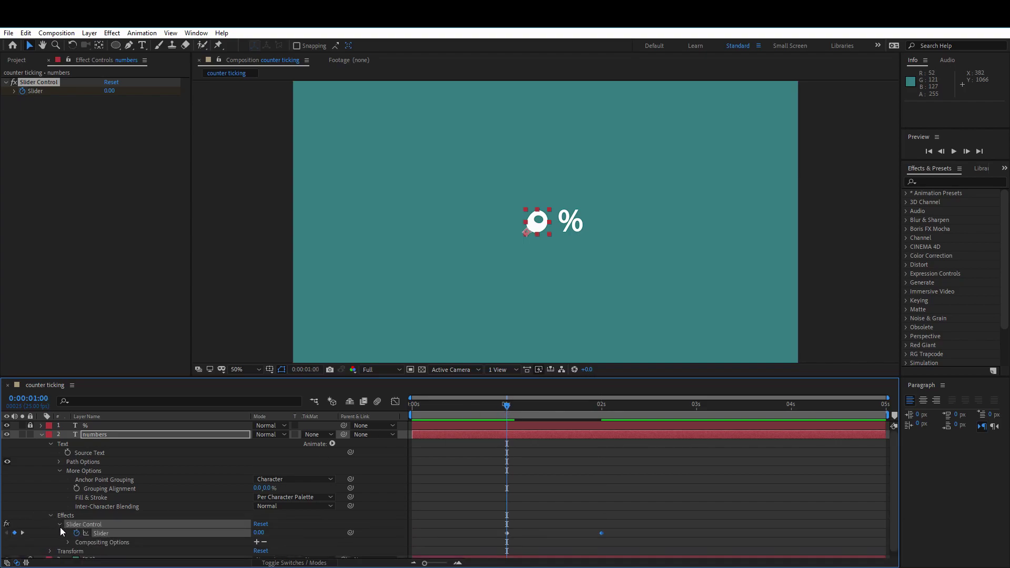
left_click_drag(506, 411, 603, 419)
scroll(157, 477, "down", 1)
- Link the numbers layer's Source Text to the Slider property of its Slider Control with the property pick whip
left_click(102, 445)
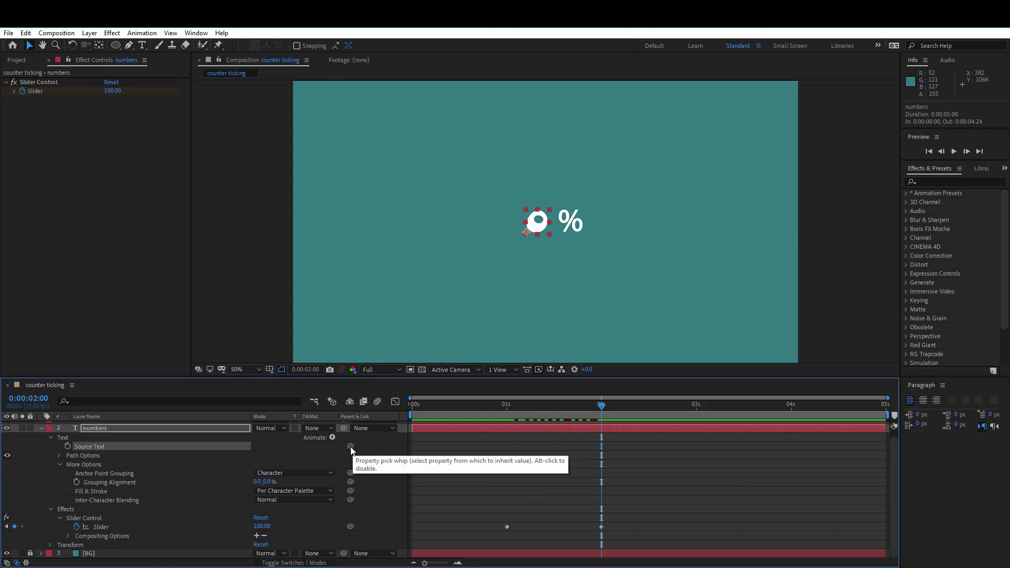
key("alt+Tab")
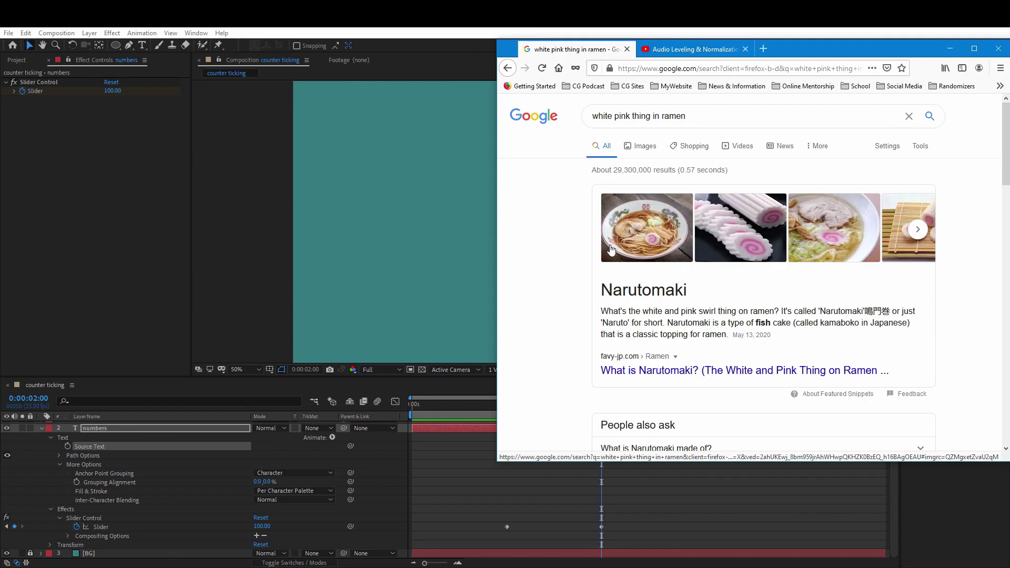
left_click(216, 289)
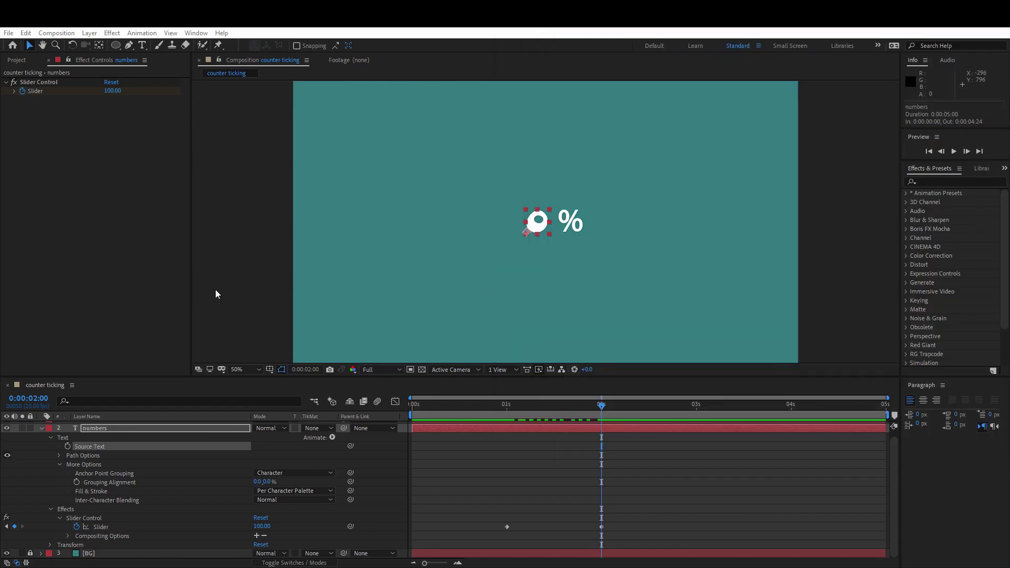
left_click(93, 446)
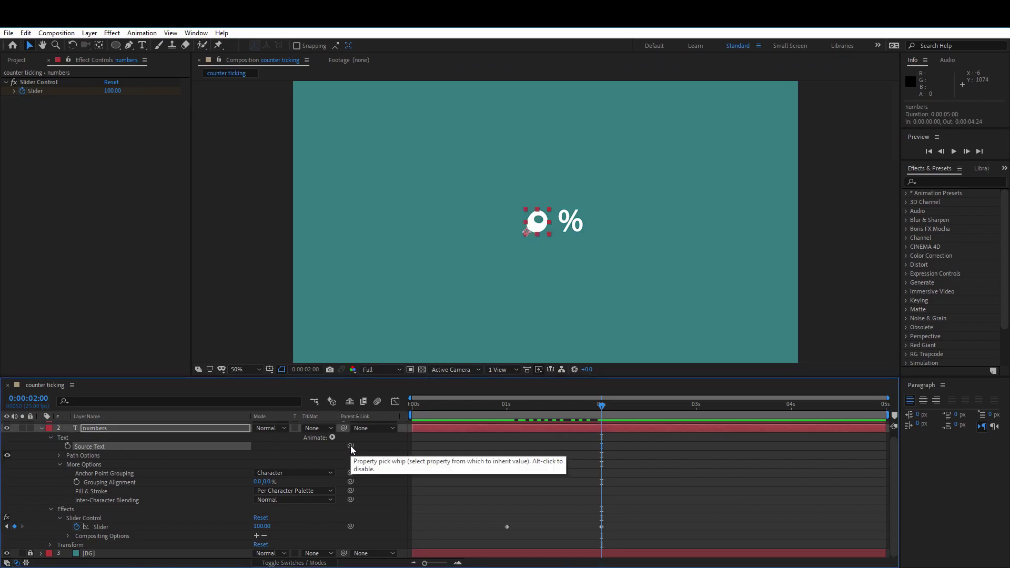
left_click_drag(351, 446, 33, 90)
- Preview the counting animation from 1 second, scrub to 0:00:01:14 to inspect the digits, and return to 1 second
left_click_drag(601, 408, 505, 417)
scroll(56, 473, "up", 1)
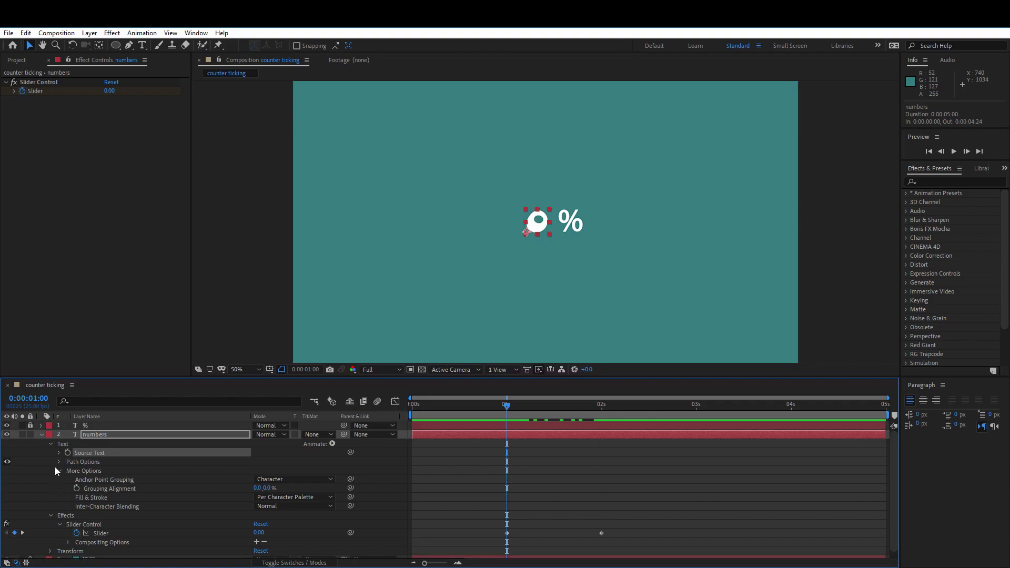
key("space")
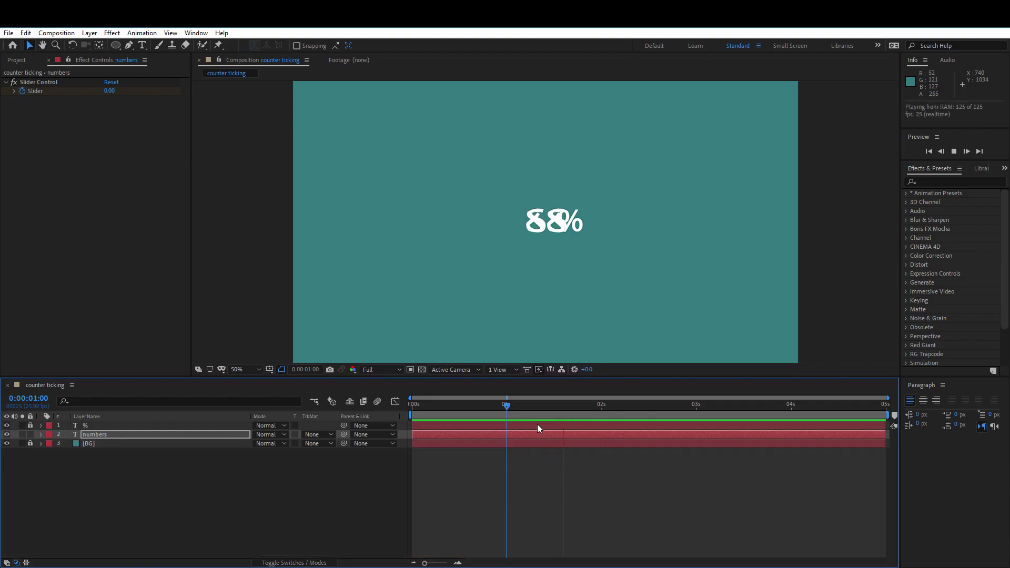
left_click_drag(506, 407, 559, 403)
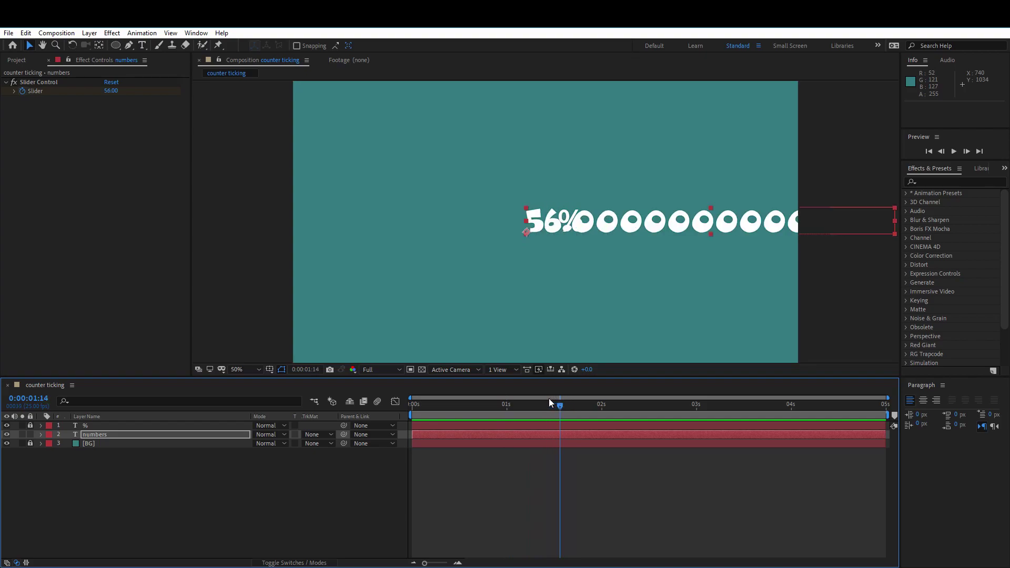
left_click(506, 405)
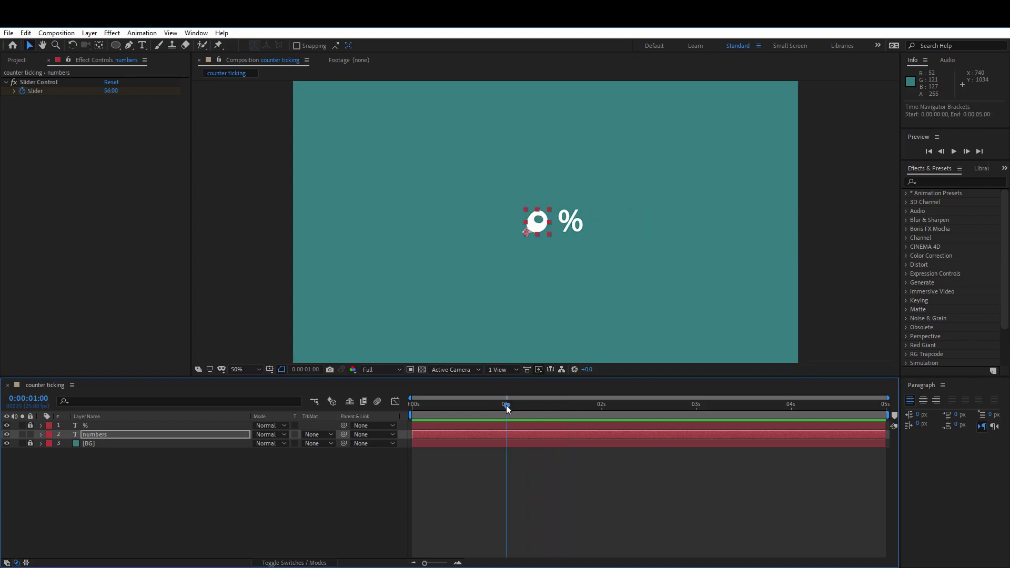
- Hide the % layer and reveal the expression under the numbers layer's Source Text, enlarging the timeline area
left_click(41, 435)
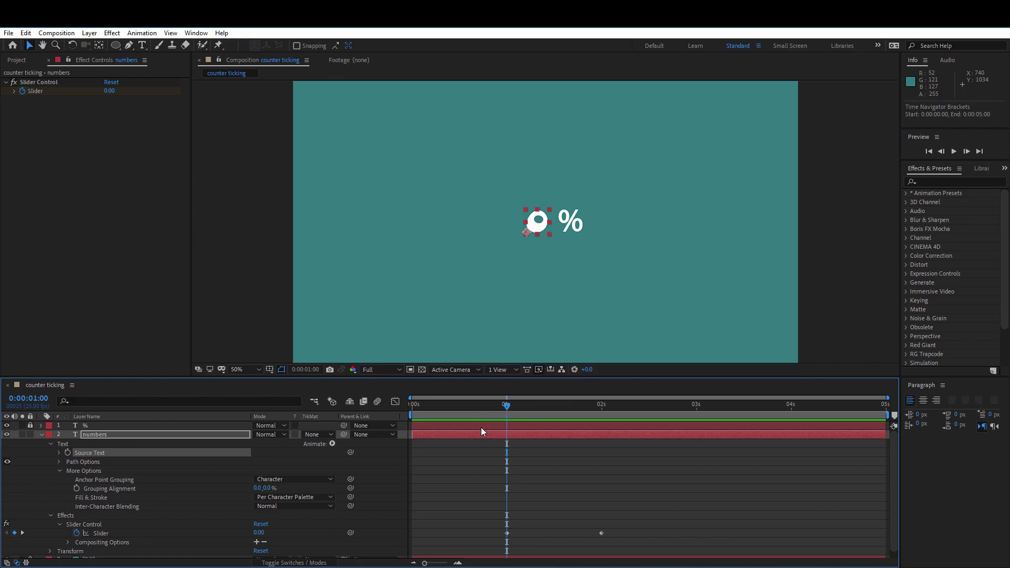
left_click(7, 426)
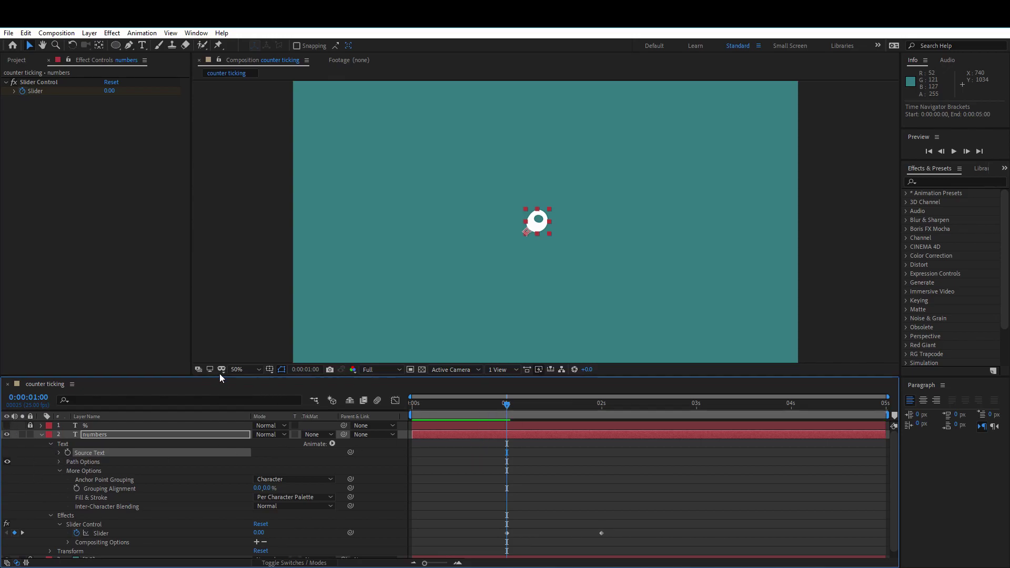
left_click_drag(218, 377, 228, 311)
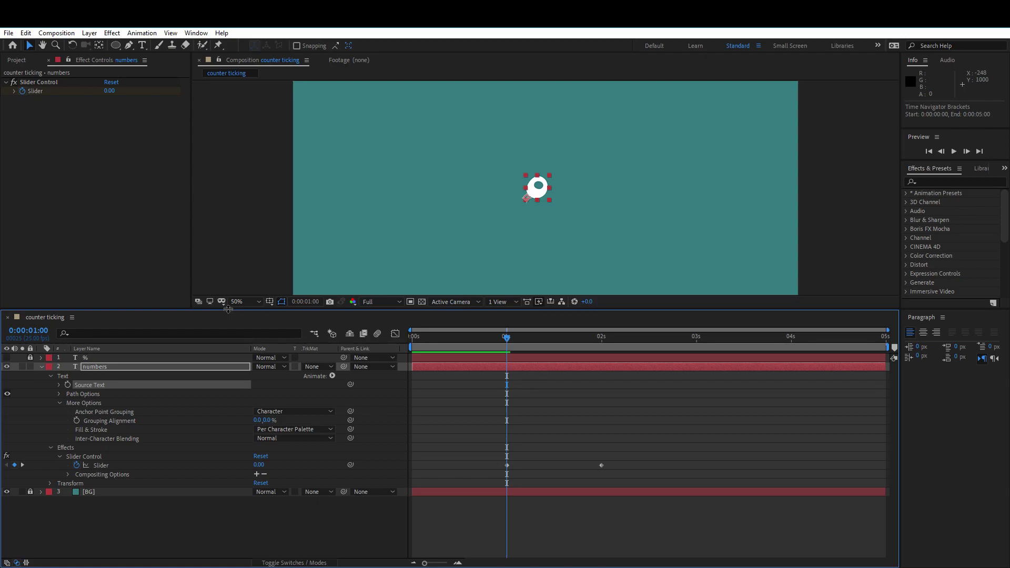
left_click(59, 384)
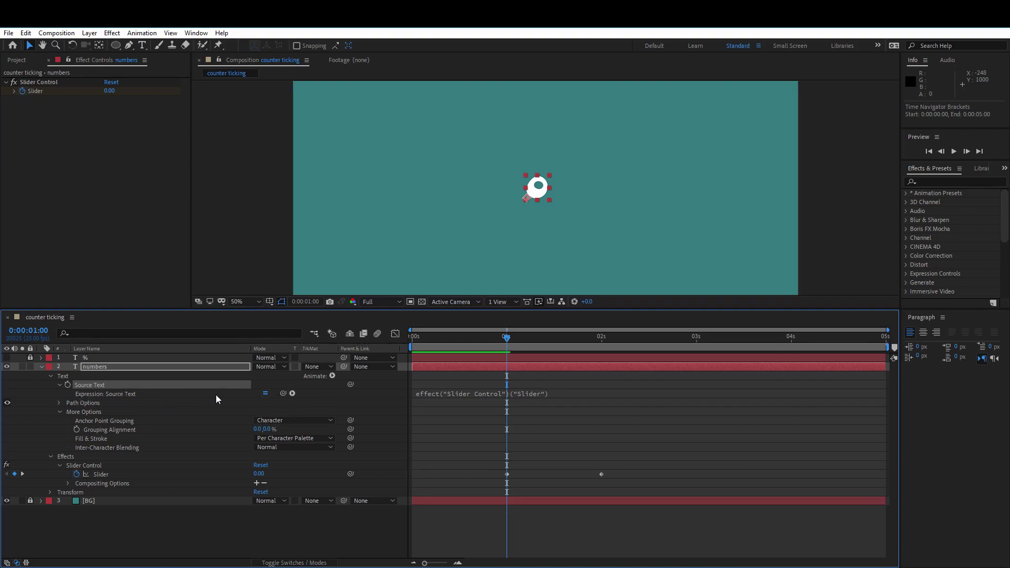
- Insert the JavaScript Math expression Math.floor(value) in Source Text to copy it, and undo the change to the slider link
left_click(292, 393)
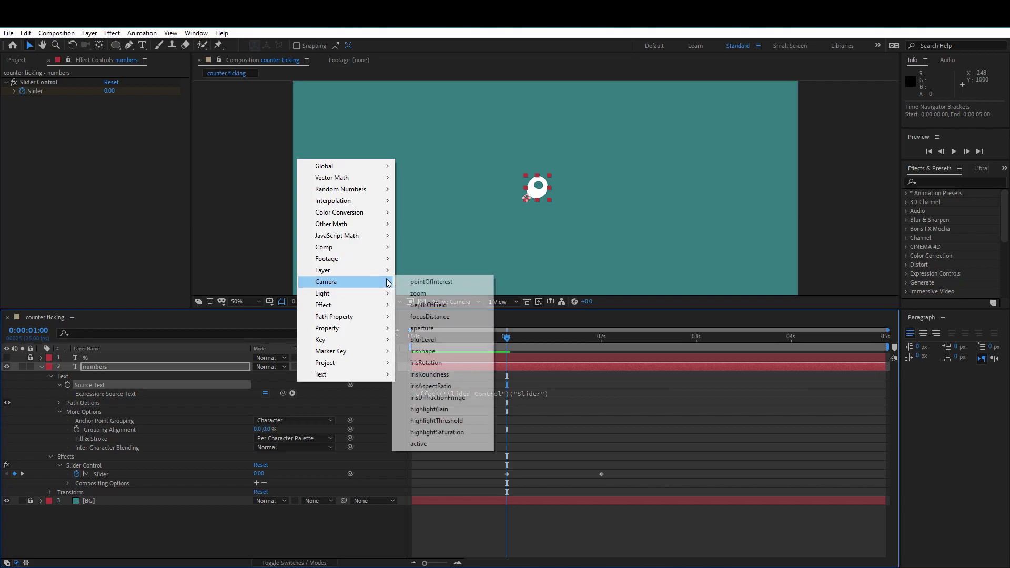
mouse_move(372, 237)
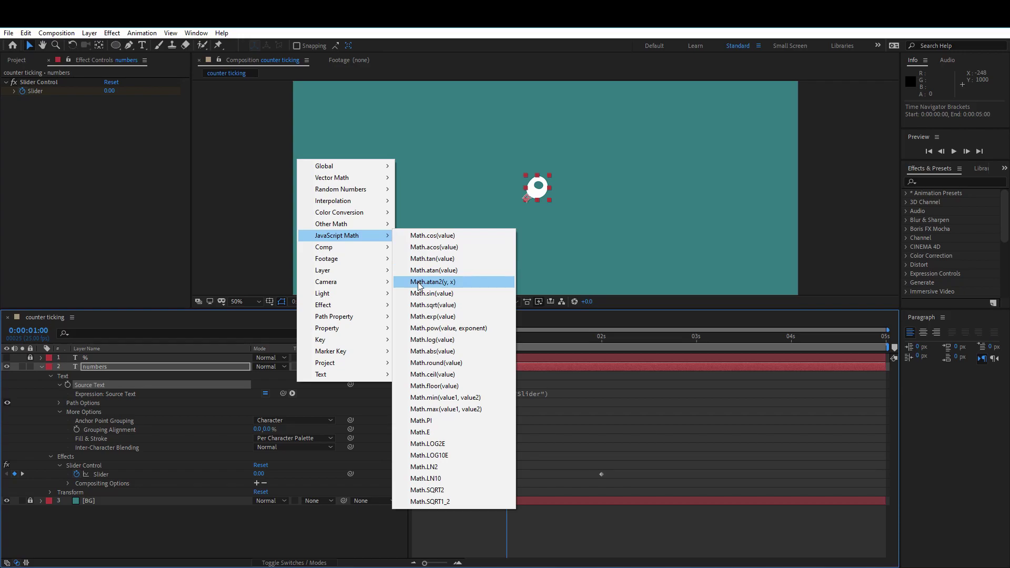
left_click(447, 388)
left_click_drag(523, 399, 429, 392)
key("ctrl+c")
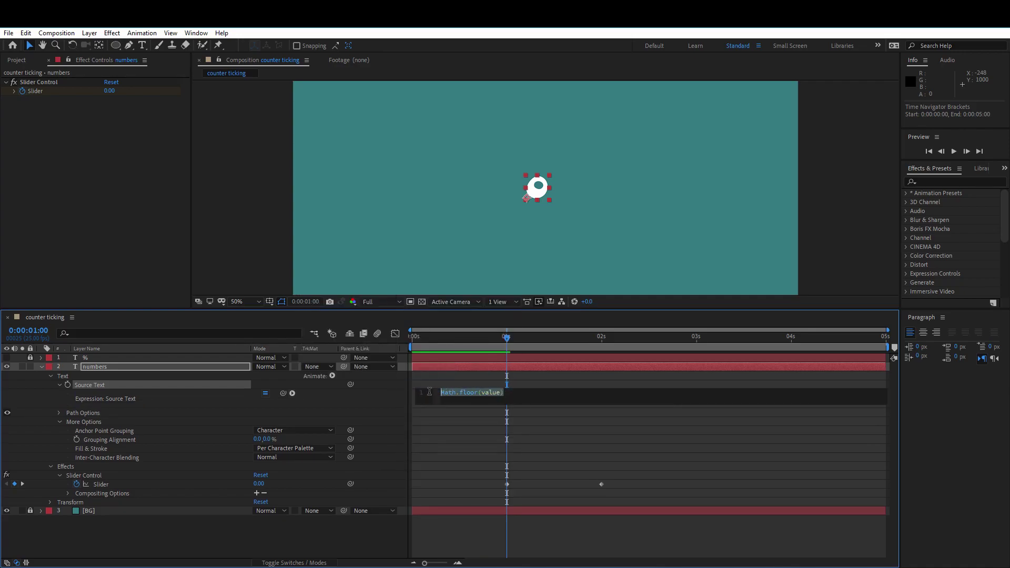
left_click(349, 532)
key("ctrl+z")
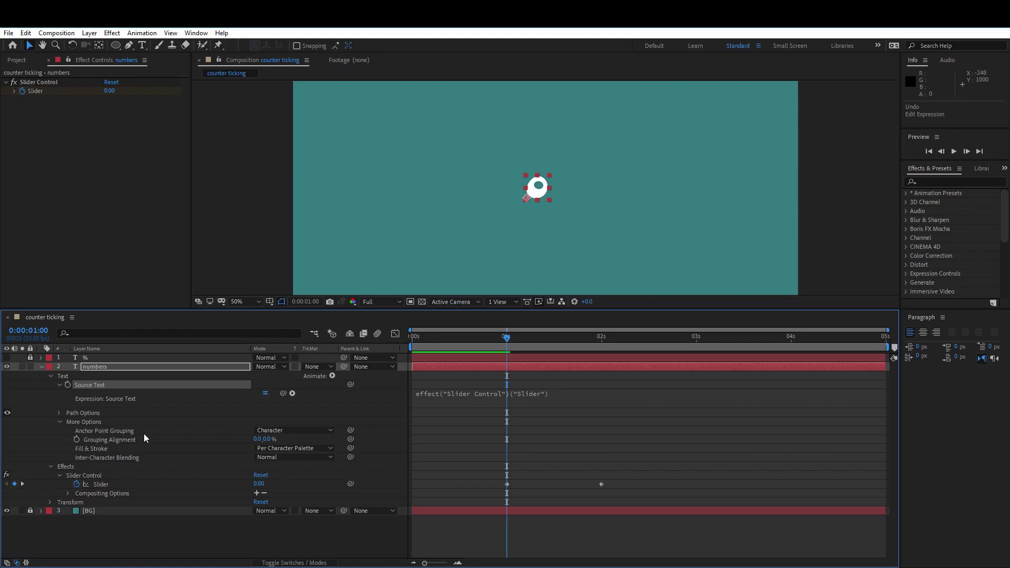
- Add the copied Math.floor(value) as an expression on the numbers layer's Slider property
left_click(76, 485, "alt")
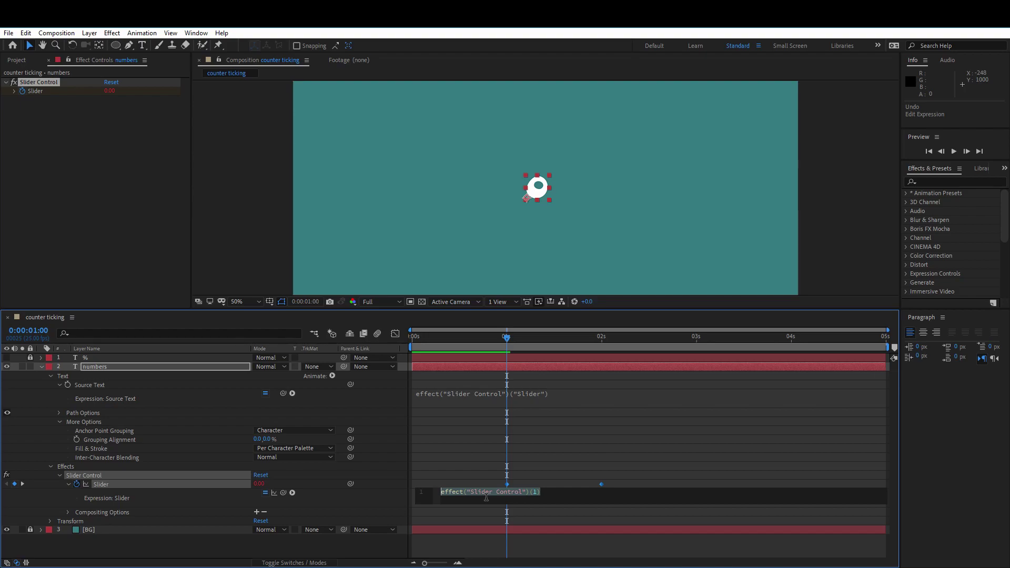
key("ctrl+v")
left_click(361, 556)
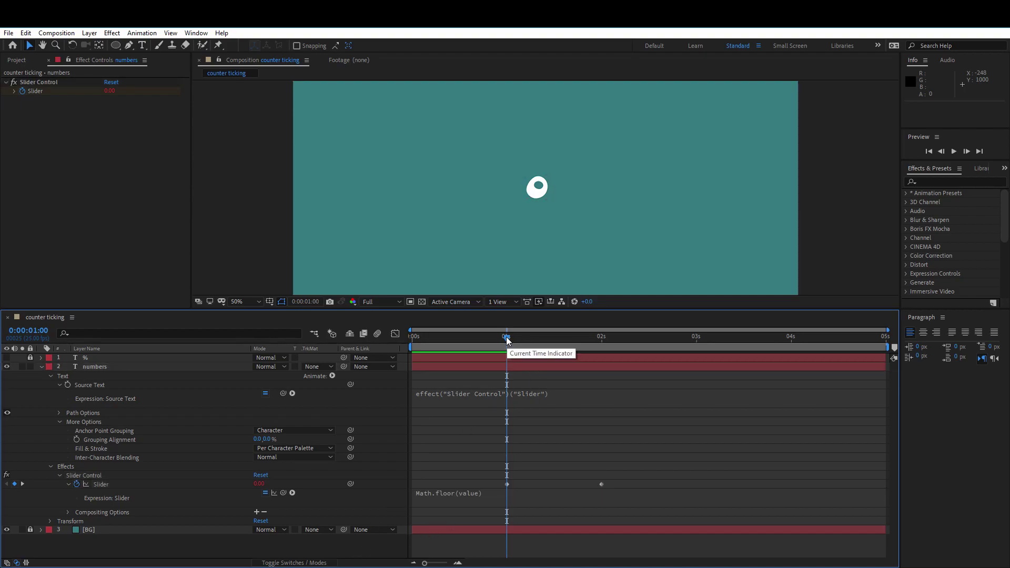
- Preview the whole-number counting animation, playing it from 1 second and again from the start of the composition
mouse_move(508, 341)
left_mouse_down()
mouse_move(604, 339)
mouse_move(504, 352)
left_mouse_up()
key("space")
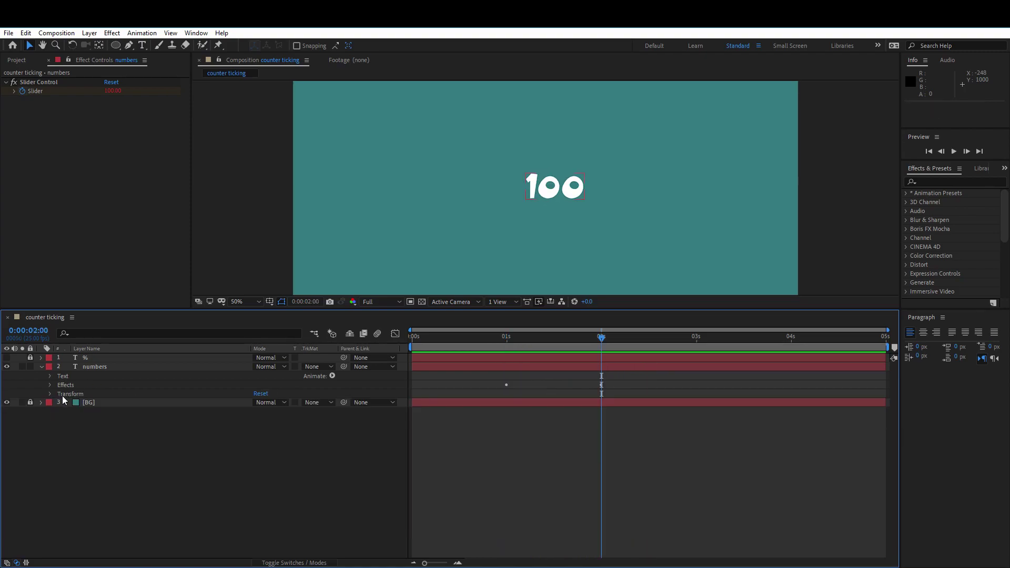
left_click_drag(506, 338, 403, 346)
key("space")
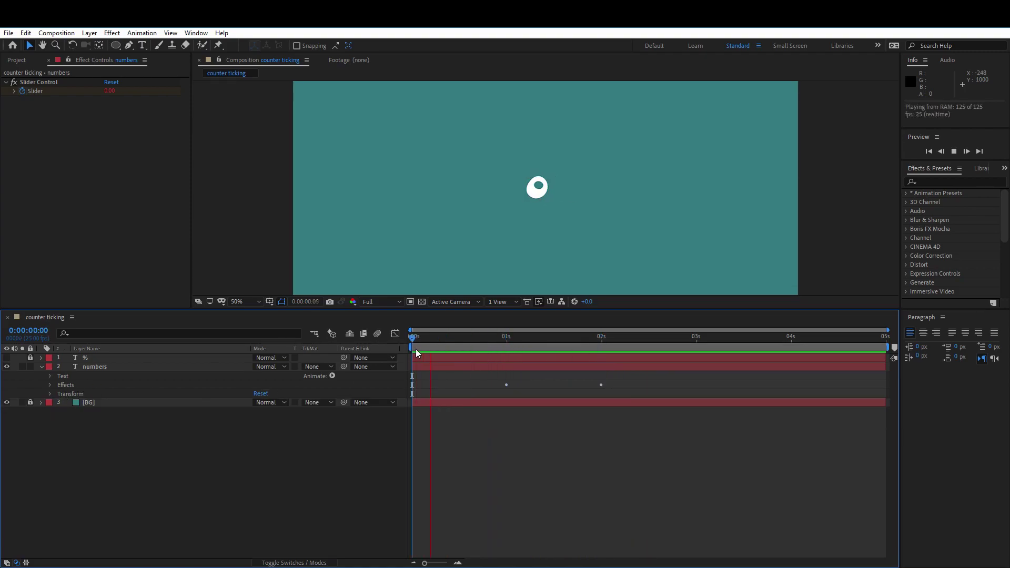
- Make the % layer visible again and preview the count from 1 second
left_click(505, 339)
left_click(6, 358)
key("space")
- At 2 seconds, unlock the % layer and move the sign about 128 px right, just beyond the number's last digit
left_click(602, 337)
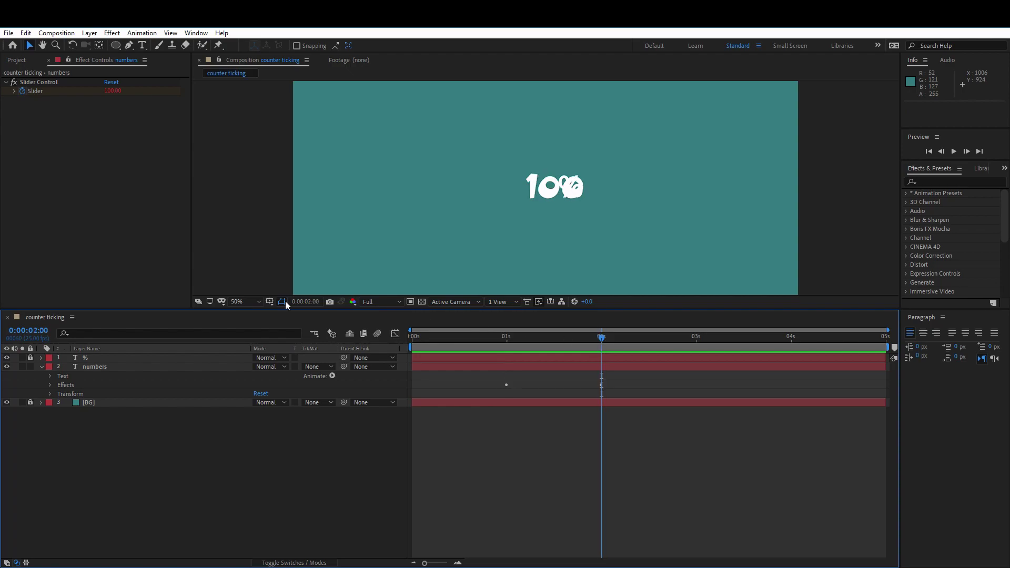
left_click(30, 358)
left_click(184, 357)
left_click_drag(573, 197, 607, 196)
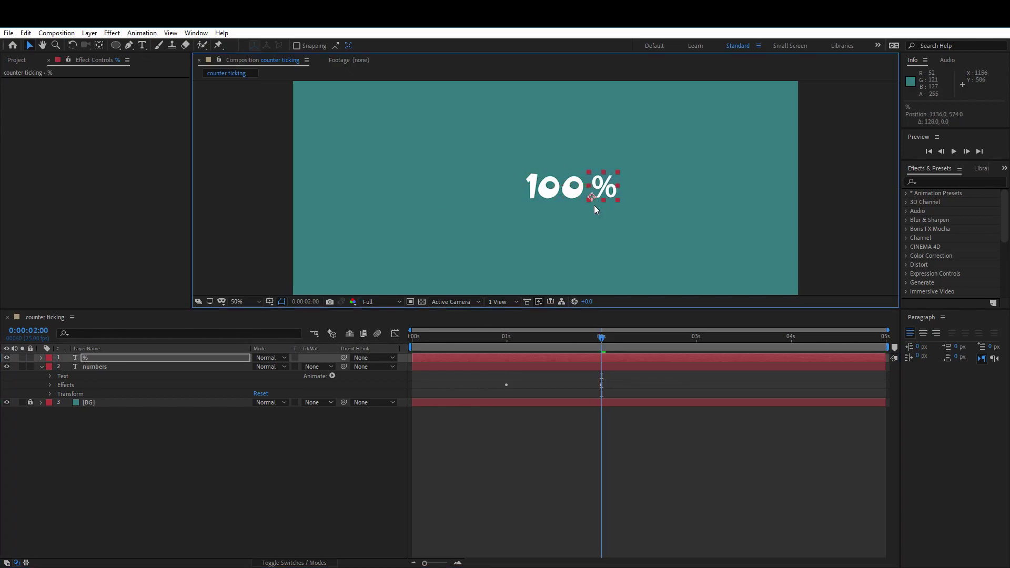
- Enlarge the composition viewer and shift the numbers and % layers together slightly left to center them in the frame
left_click_drag(563, 309, 564, 378)
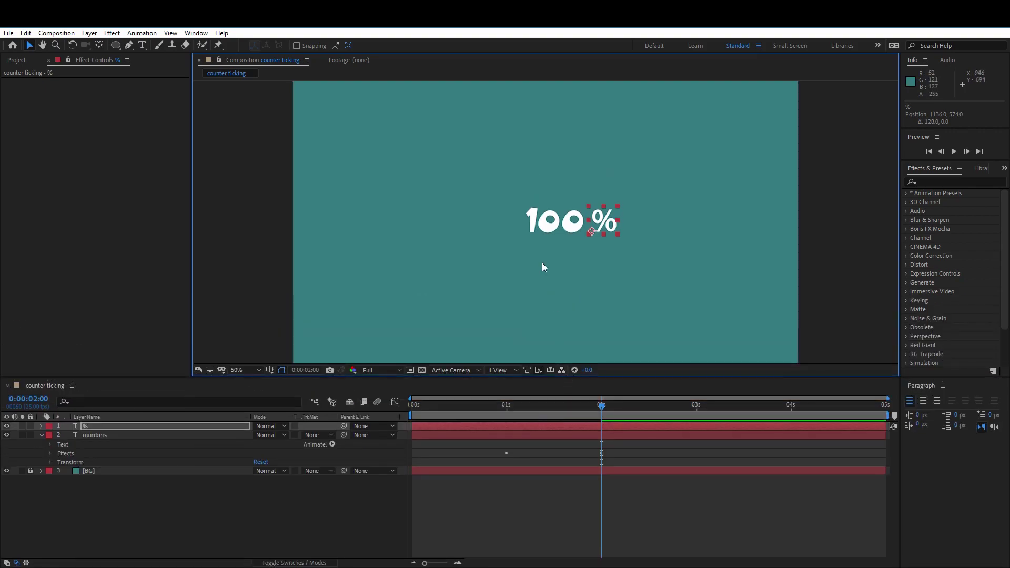
key("comma")
left_click(88, 489)
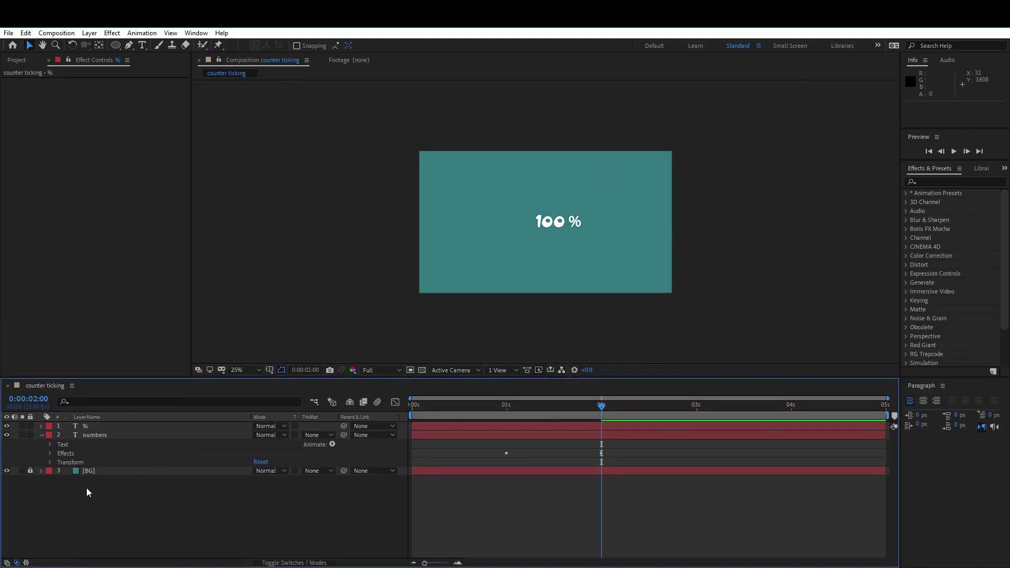
left_click(99, 434)
left_click(99, 427, "shift")
left_click_drag(556, 224, 547, 224)
left_click(548, 245)
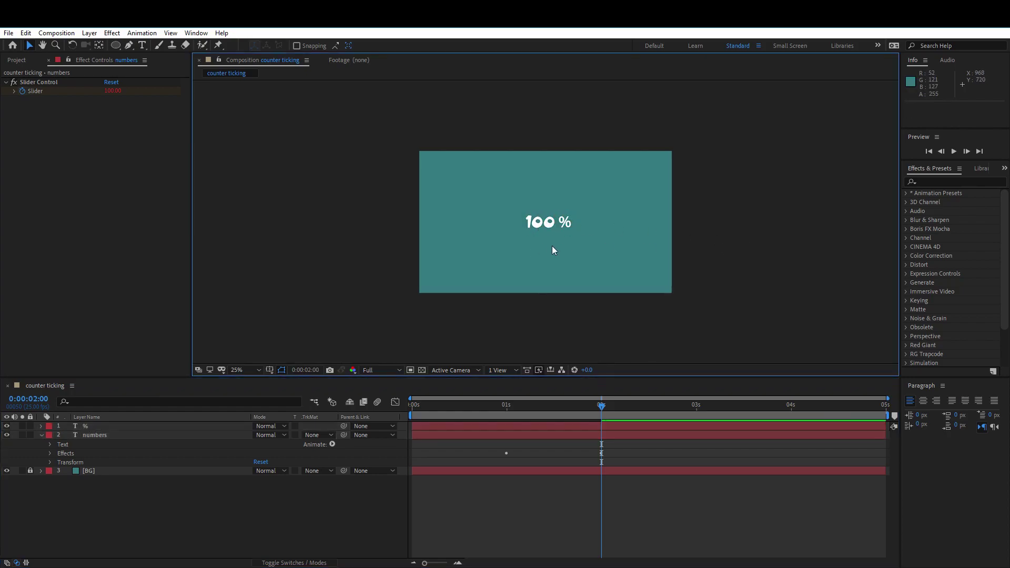
key("period")
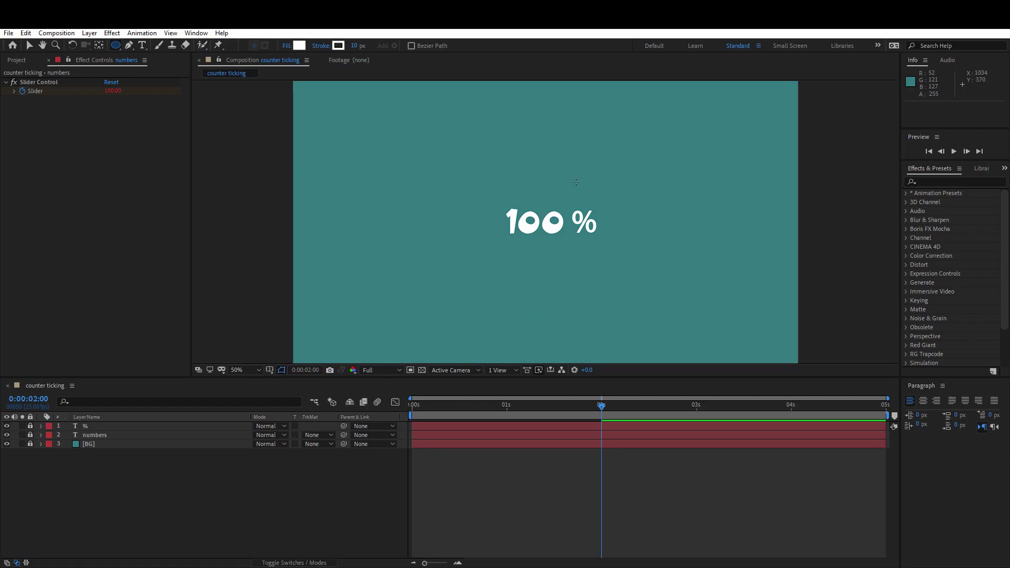
- Create a new empty shape layer in the counter ticking composition
left_click(172, 476)
right_click(185, 477)
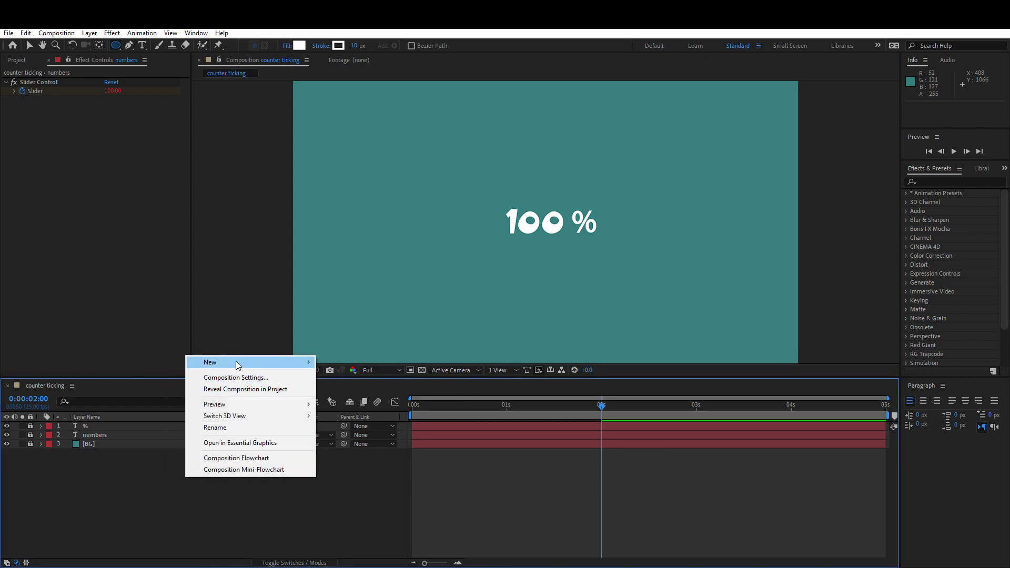
mouse_move(236, 363)
left_click(359, 434)
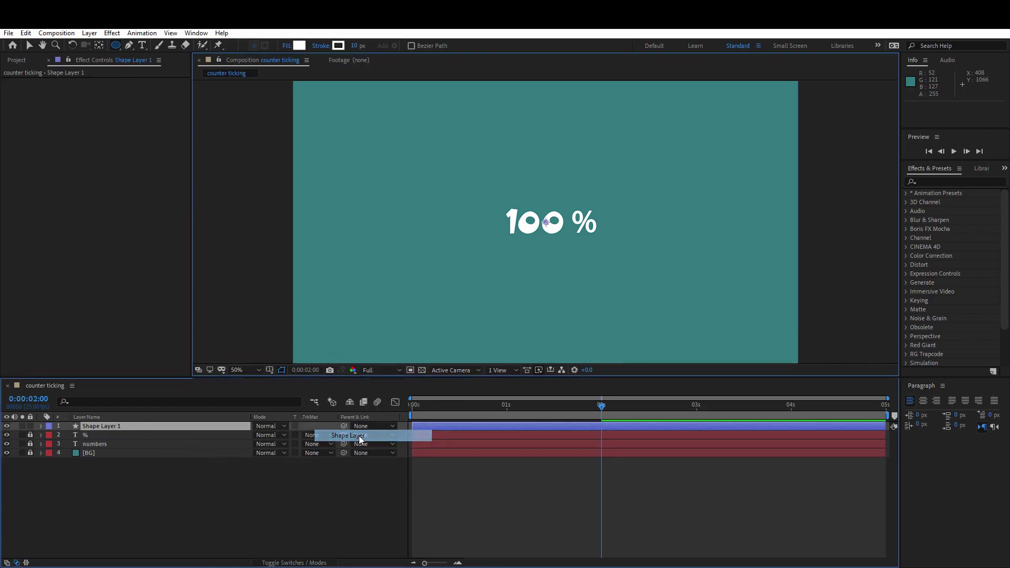
- Add an ellipse path to the shape layer's contents and set its size to 527 by 527
left_click(40, 426)
left_click(70, 442)
left_click(69, 436)
left_click(332, 435)
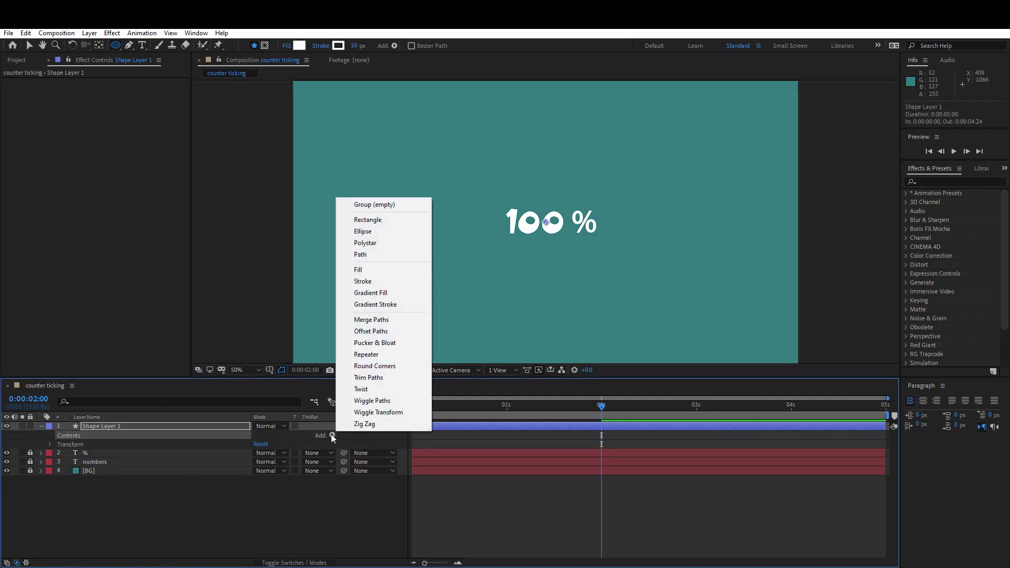
left_click(391, 229)
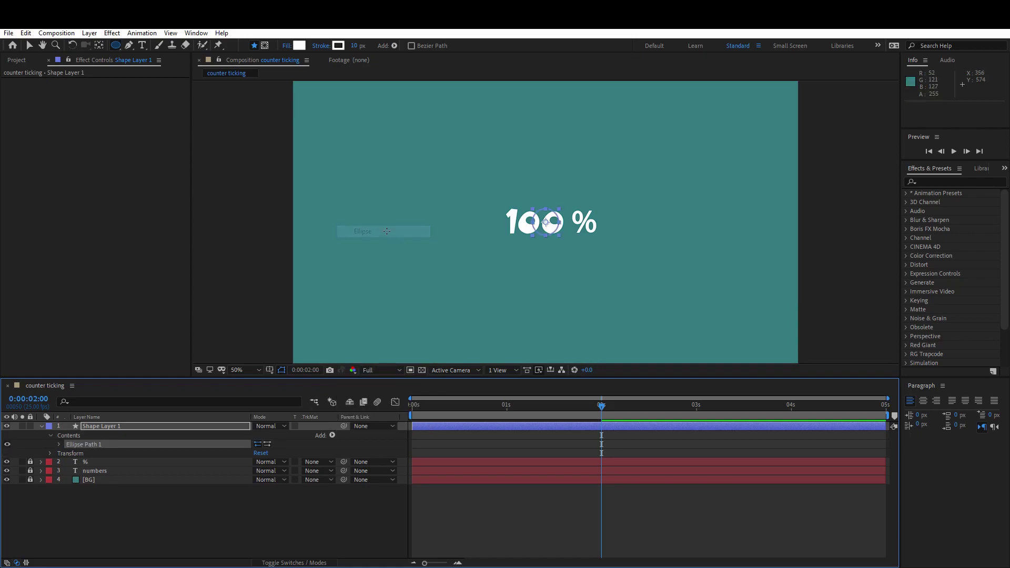
left_click(59, 444)
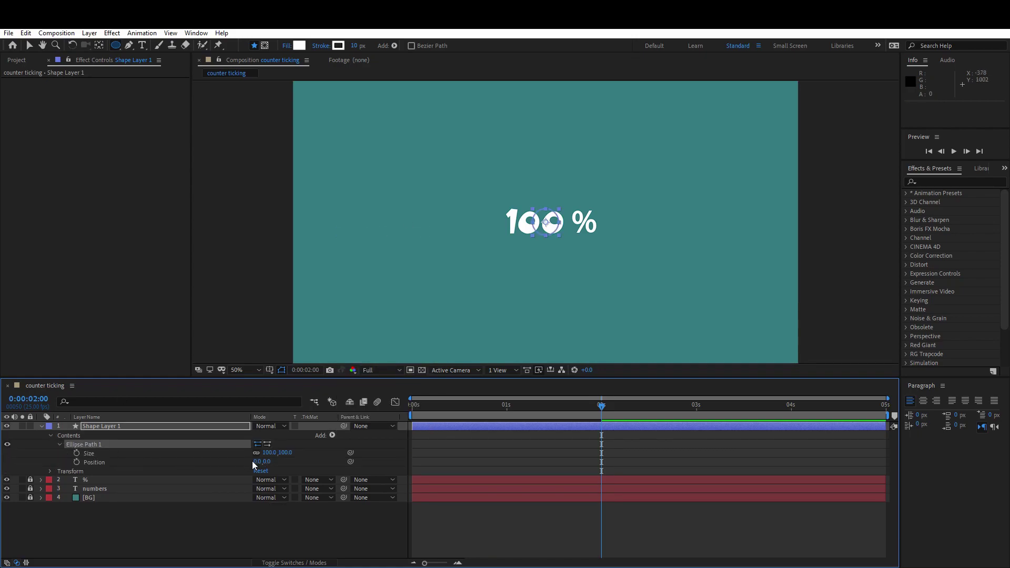
left_click_drag(269, 453, 486, 448)
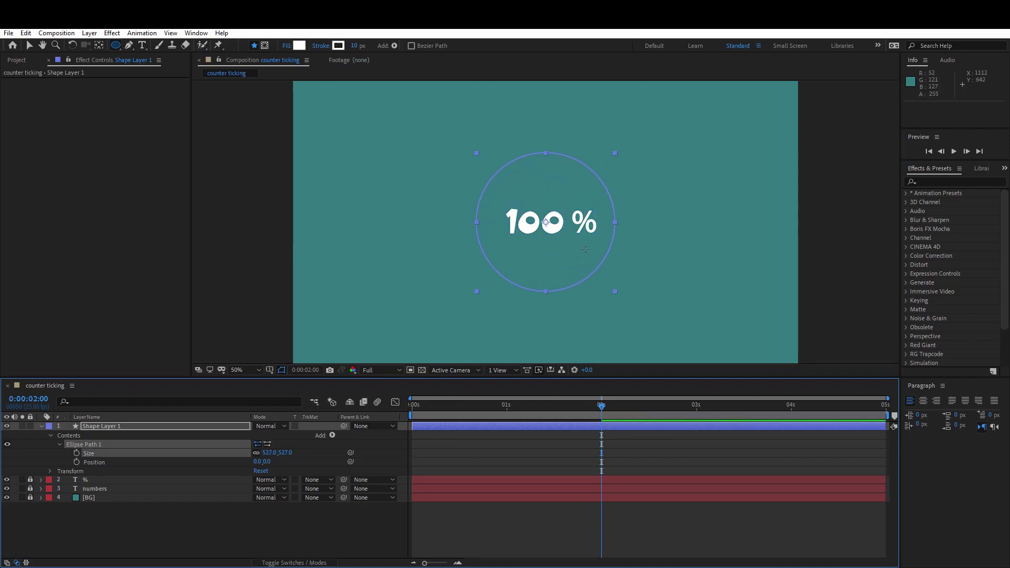
left_click(99, 534)
- Add a second ellipse path to the same shape layer's contents
left_click(86, 444)
left_click(332, 435)
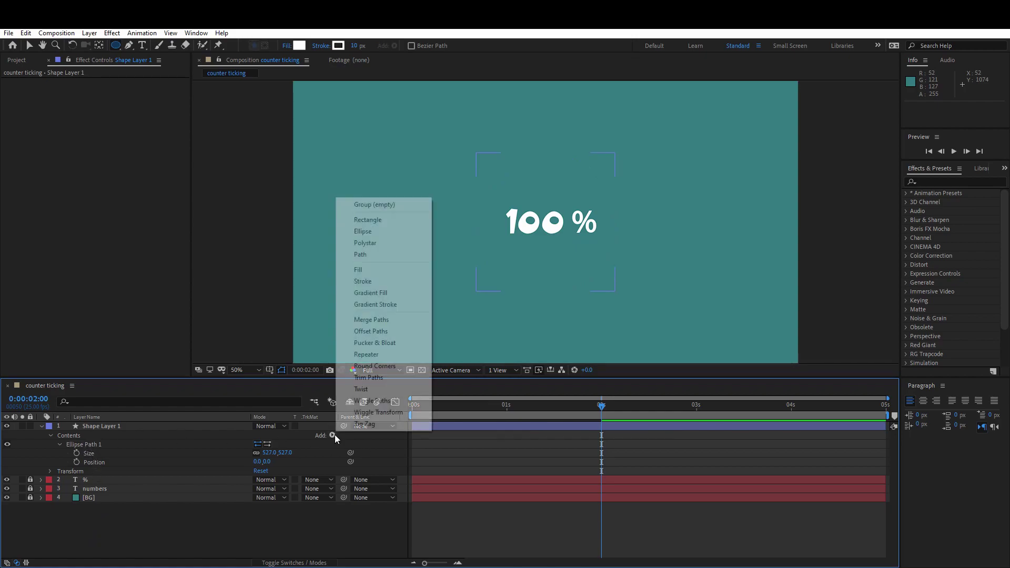
left_click(399, 232)
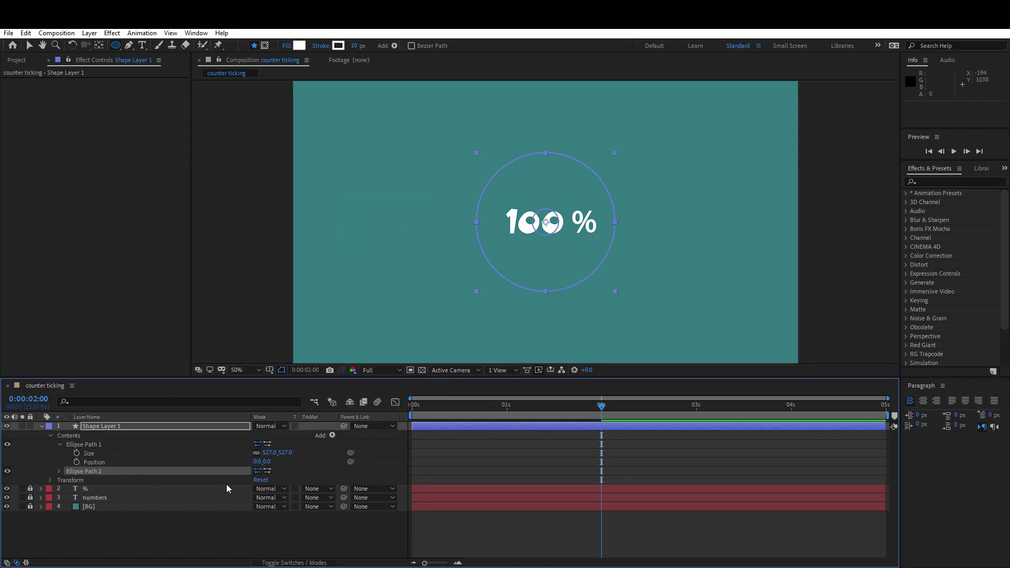
left_click(50, 436)
left_click(52, 444)
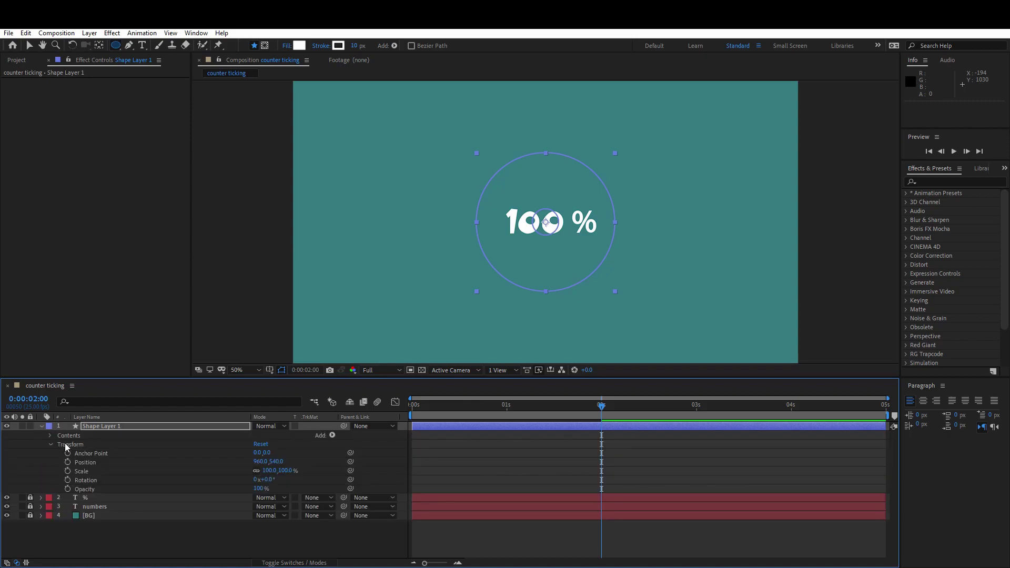
left_click(51, 444)
left_click(50, 435)
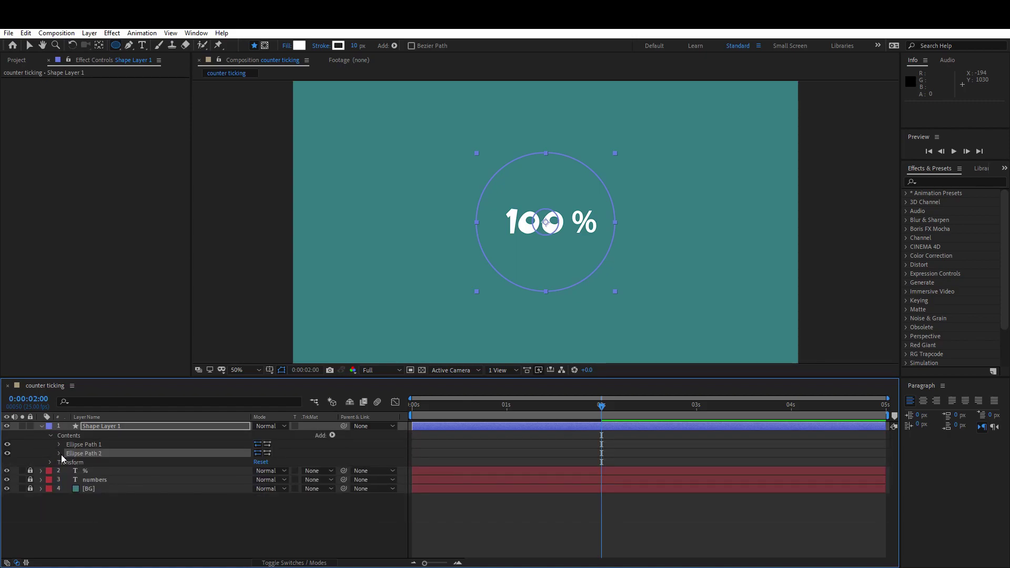
- Set the second ellipse path's size to 415 by 415, inside the larger circle
left_click(60, 454)
left_click_drag(259, 471, 425, 454)
key("ctrl+z")
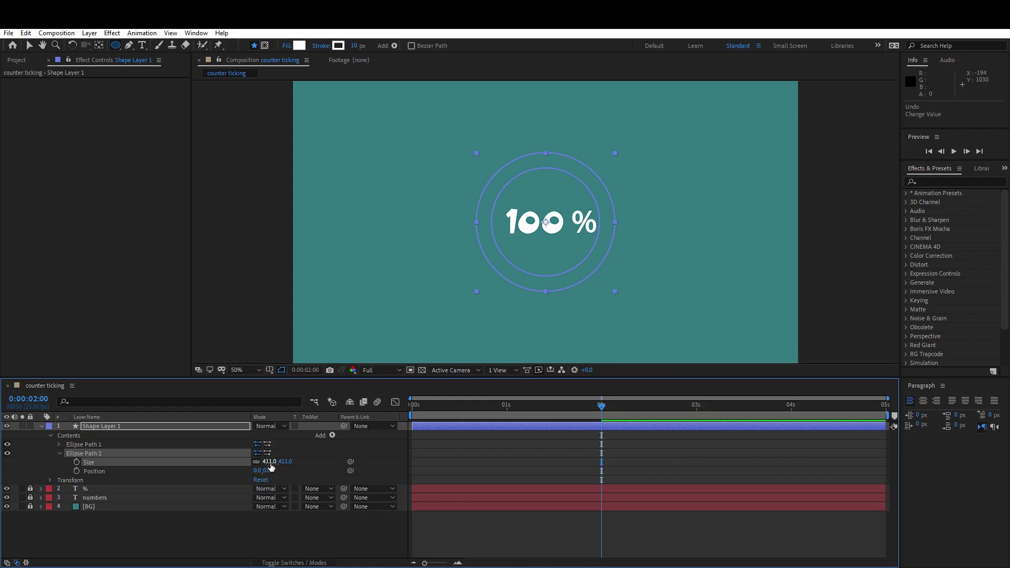
type("415")
key("Return")
left_click(187, 534)
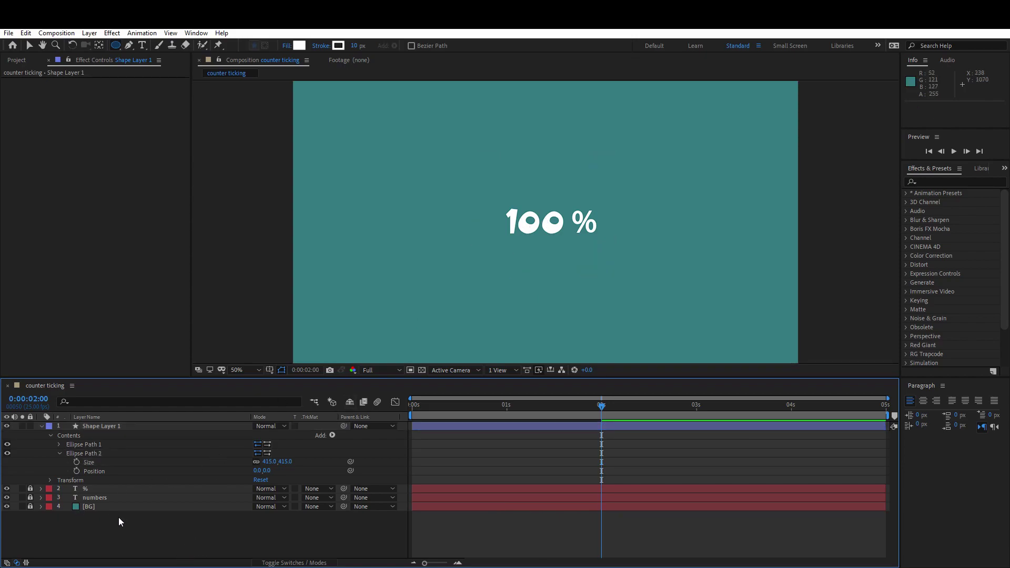
left_click(59, 454)
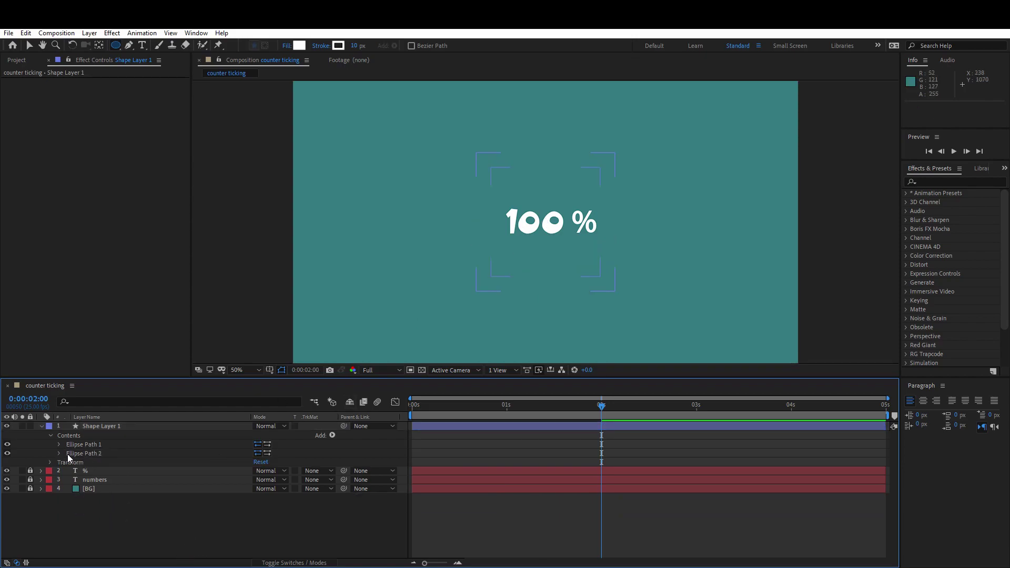
- Add a fill to the two ellipse paths with color F2F2F2 and set its fill rule to Even-Odd
left_click(332, 436)
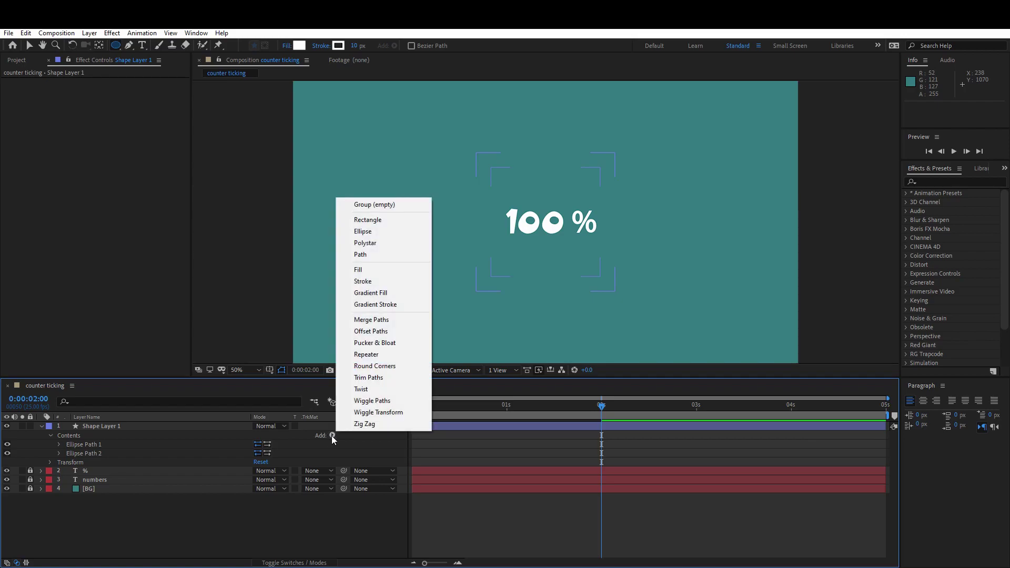
left_click(379, 273)
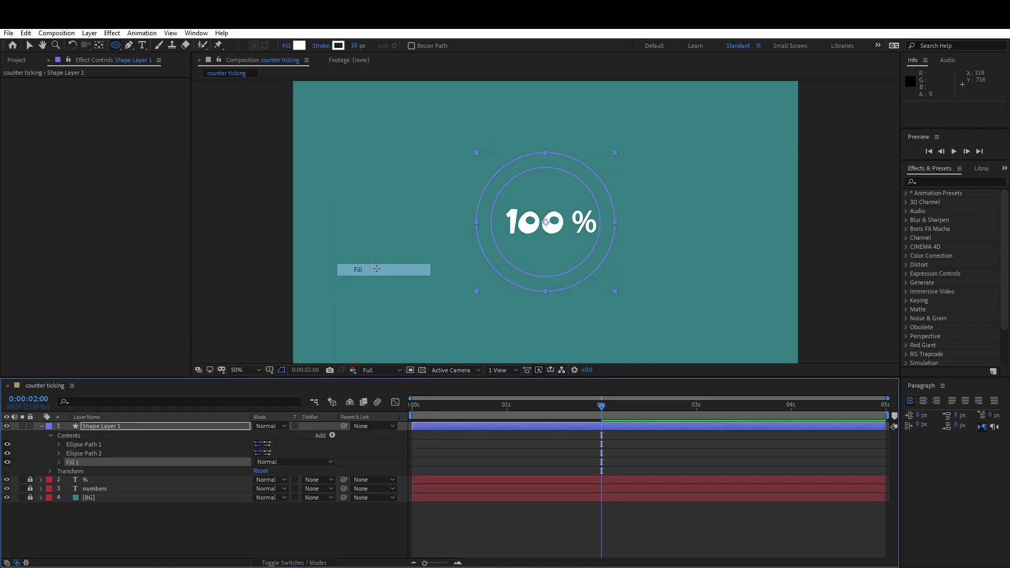
left_click(58, 462)
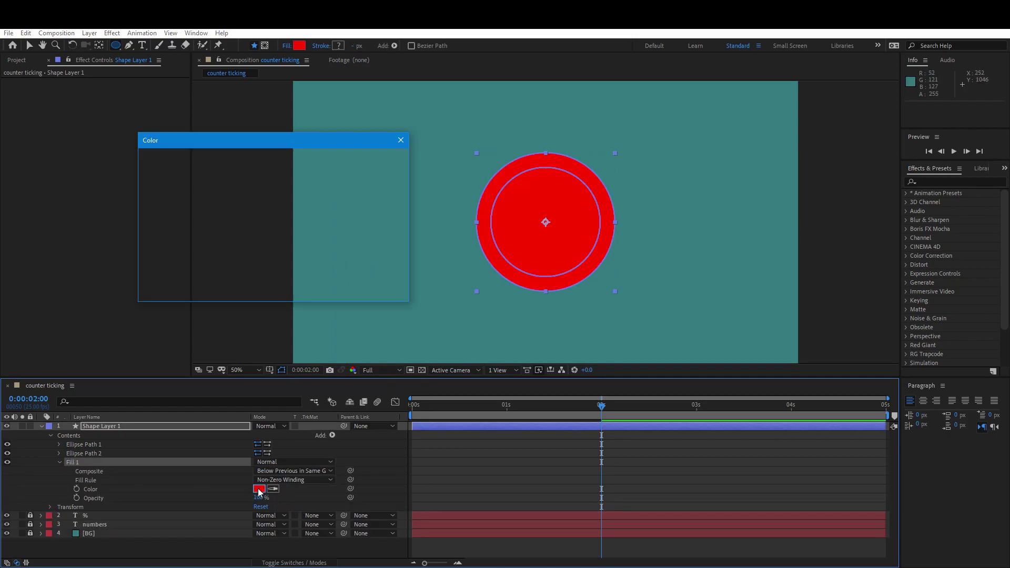
left_click(259, 489)
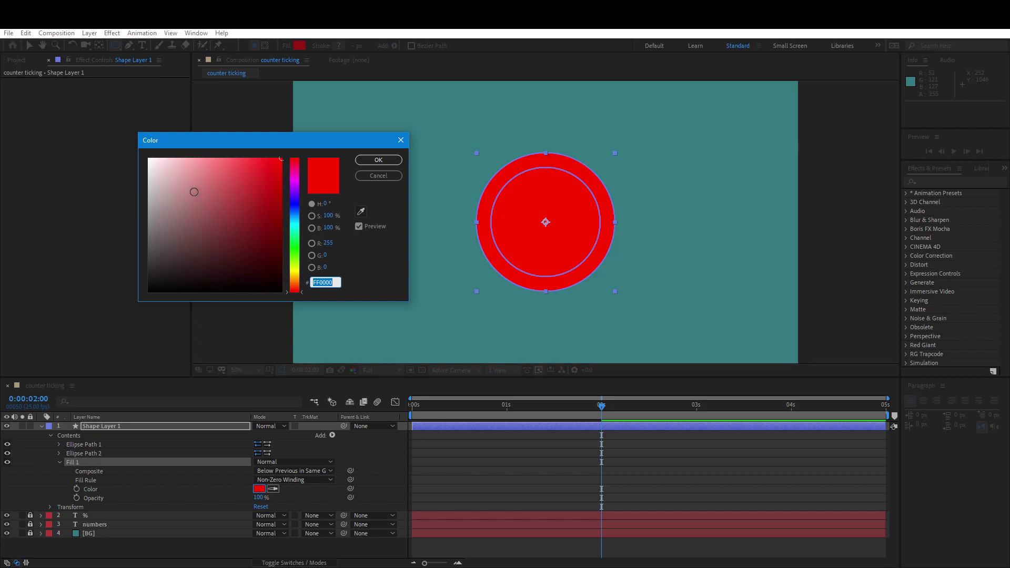
left_click(149, 165)
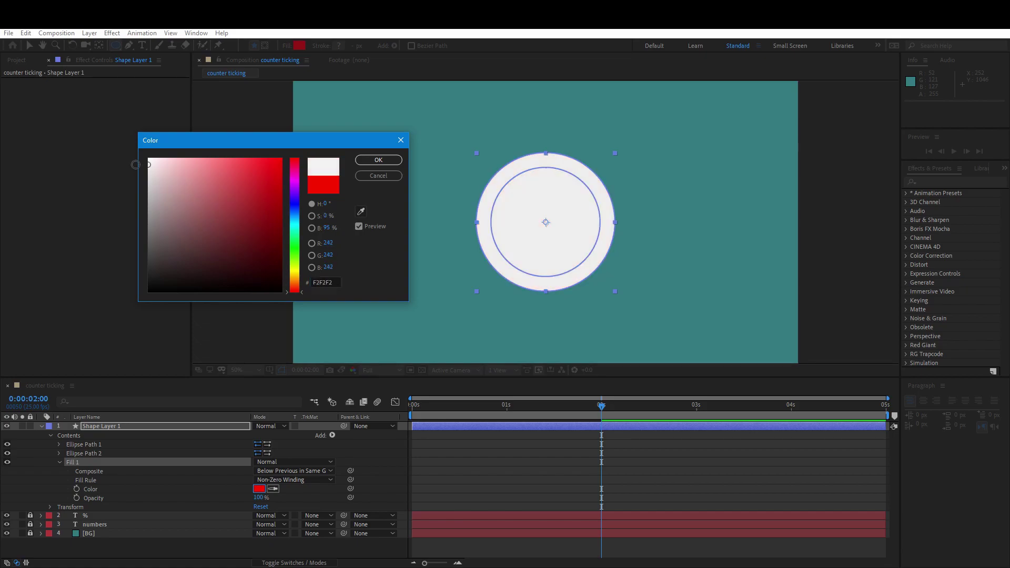
left_click(377, 160)
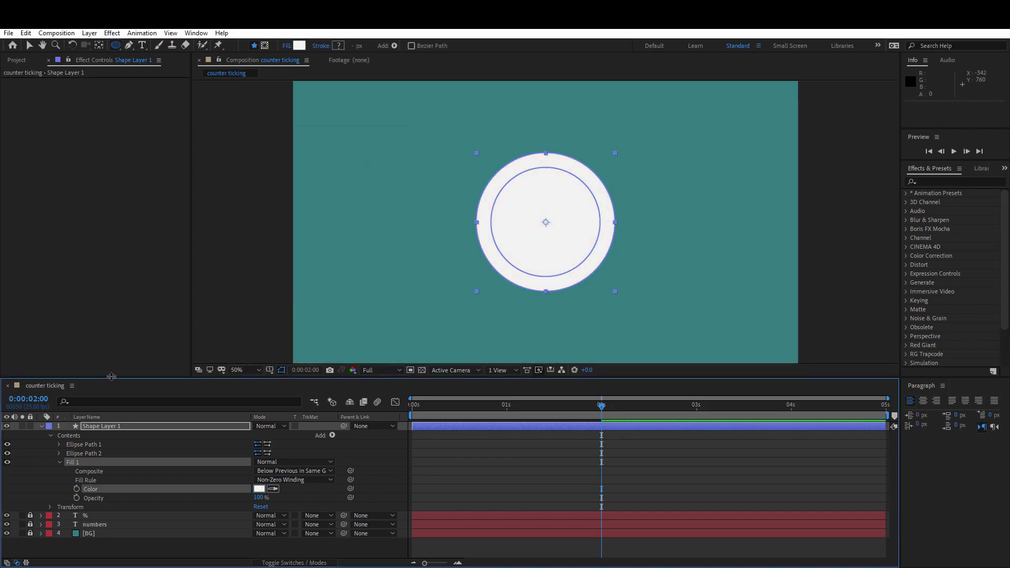
left_click(277, 480)
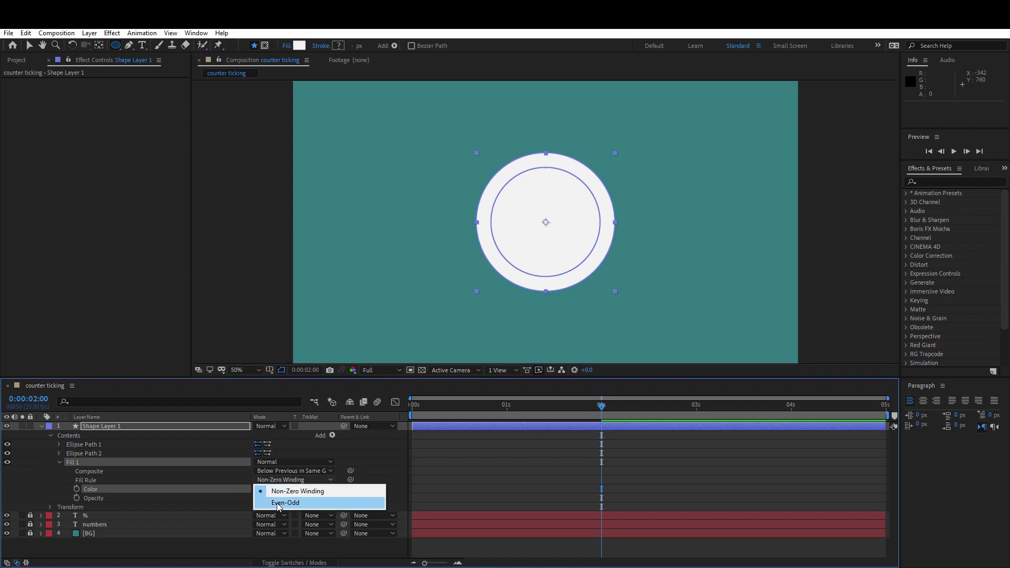
left_click(278, 503)
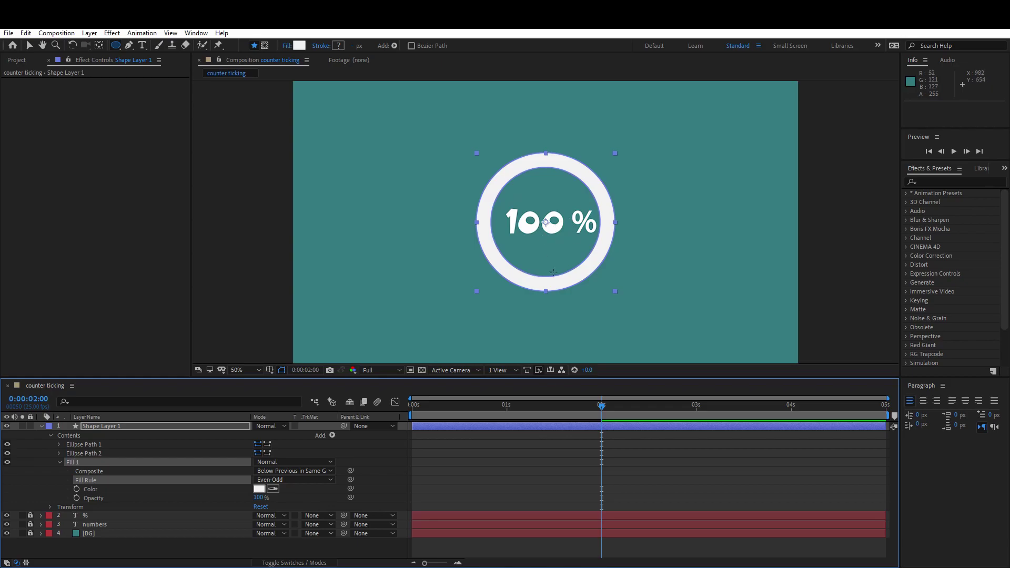
- Collapse the ring layer's properties and rename the layer as "white shape"
mouse_move(593, 411)
left_mouse_down()
mouse_move(484, 416)
mouse_move(603, 416)
mouse_move(601, 425)
left_mouse_up()
left_click(60, 462)
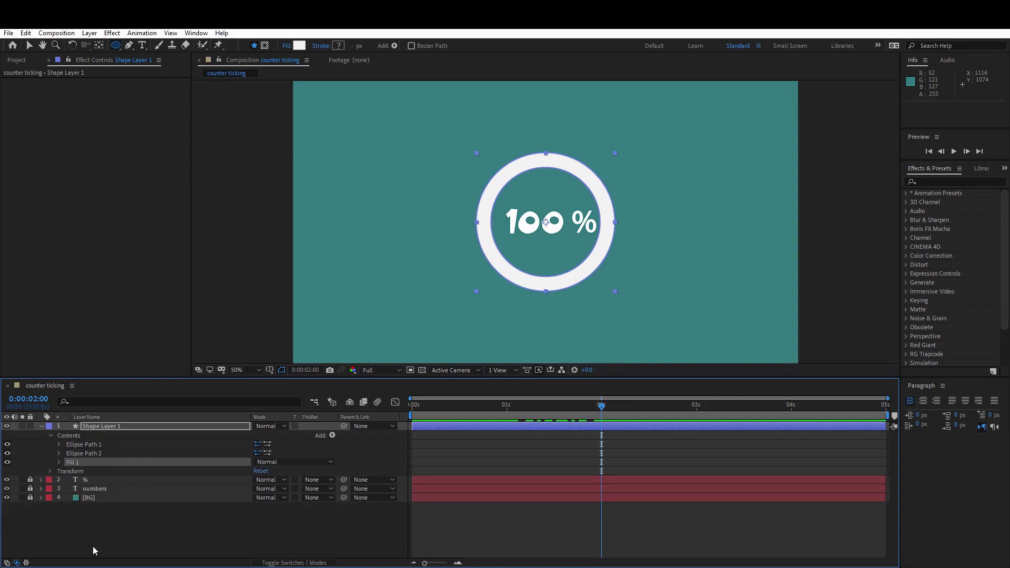
left_click(42, 427)
left_click(100, 426)
right_click(99, 424)
left_click(115, 407)
type("white shape")
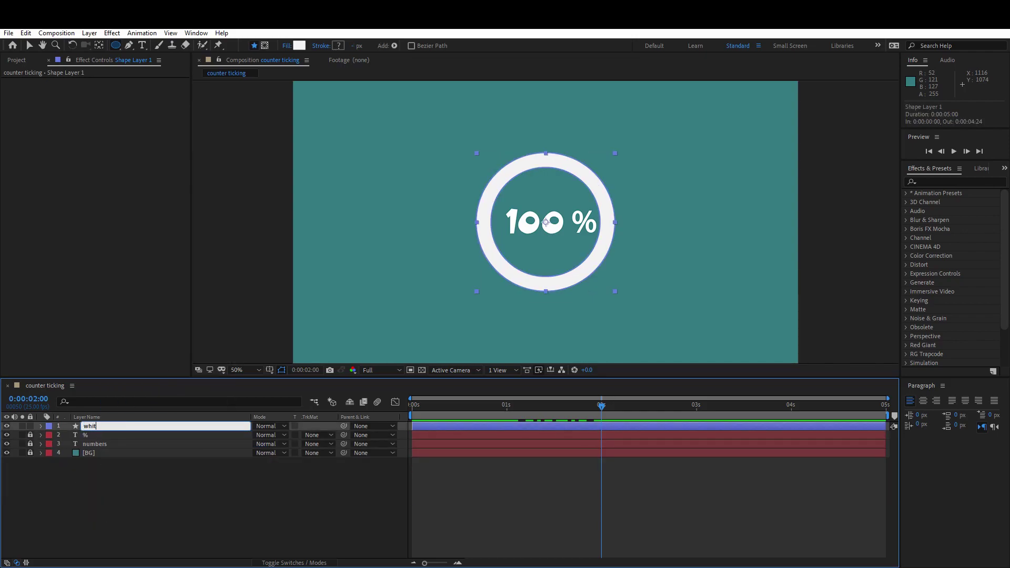
key("Return")
left_click(86, 487)
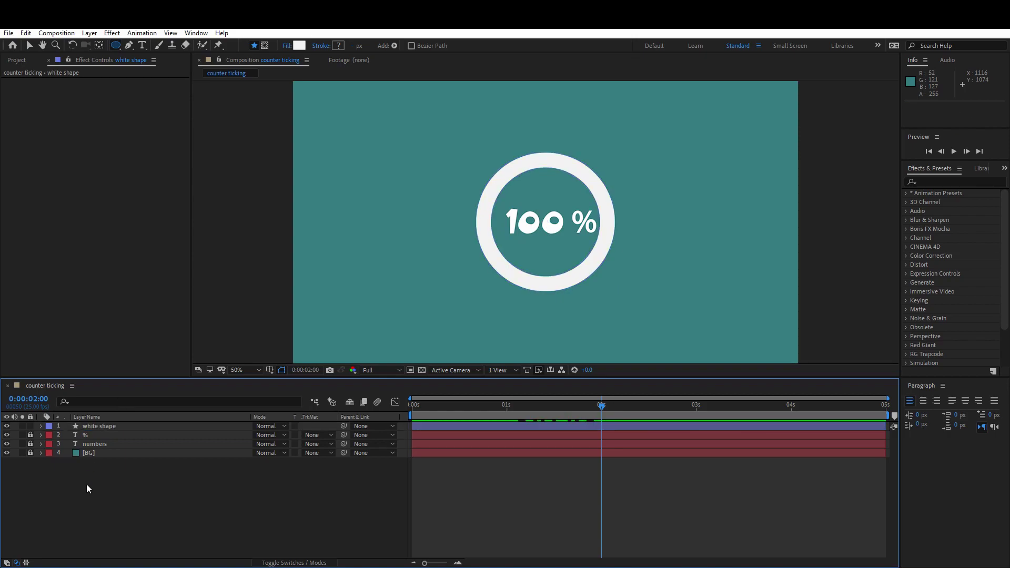
- Duplicate the white shape layer and rename the copy as "blue shape"
left_click(94, 424)
key("ctrl+d")
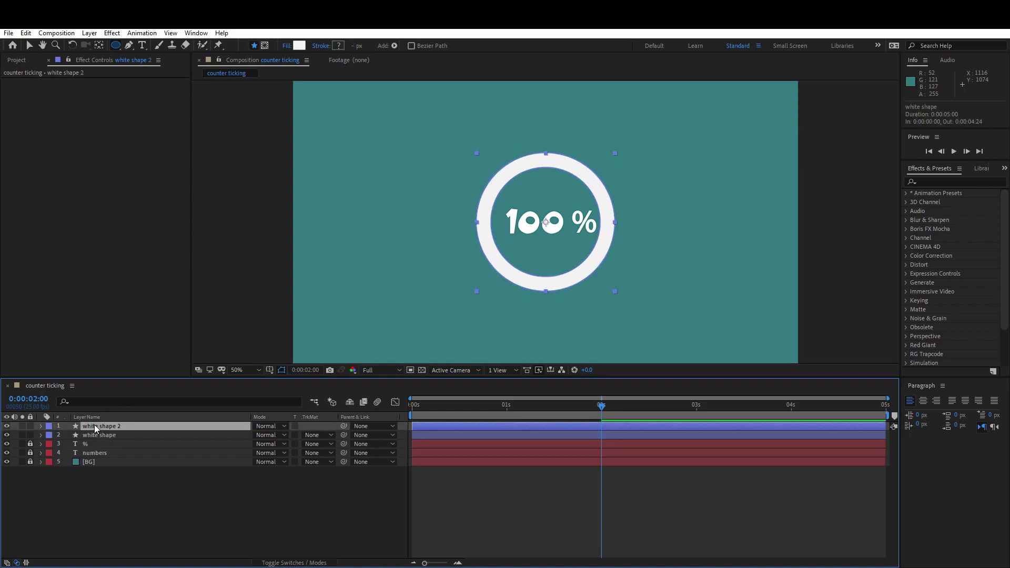
right_click(93, 425)
left_click(124, 406)
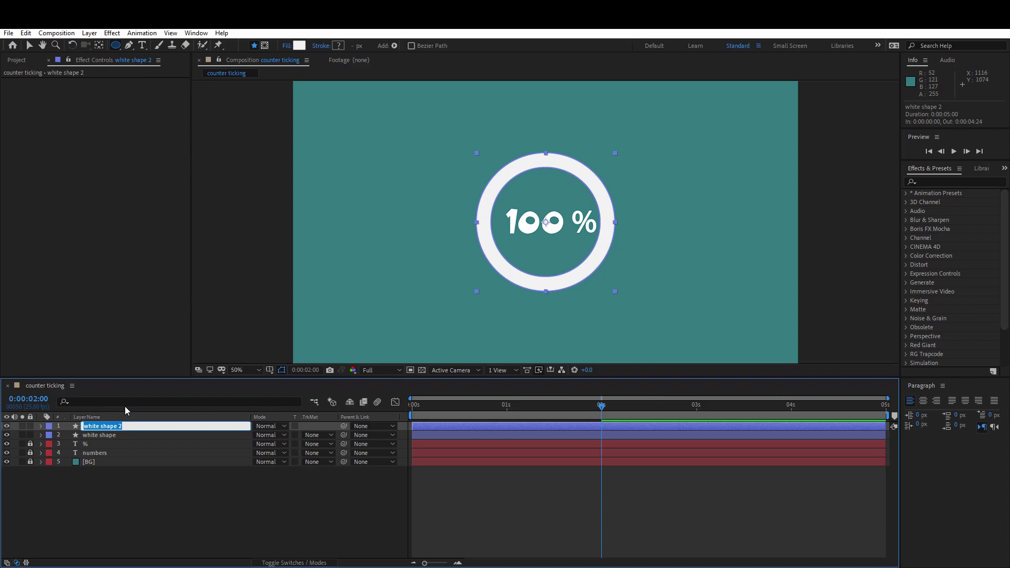
type("bluy")
type(" sha")
key("Return")
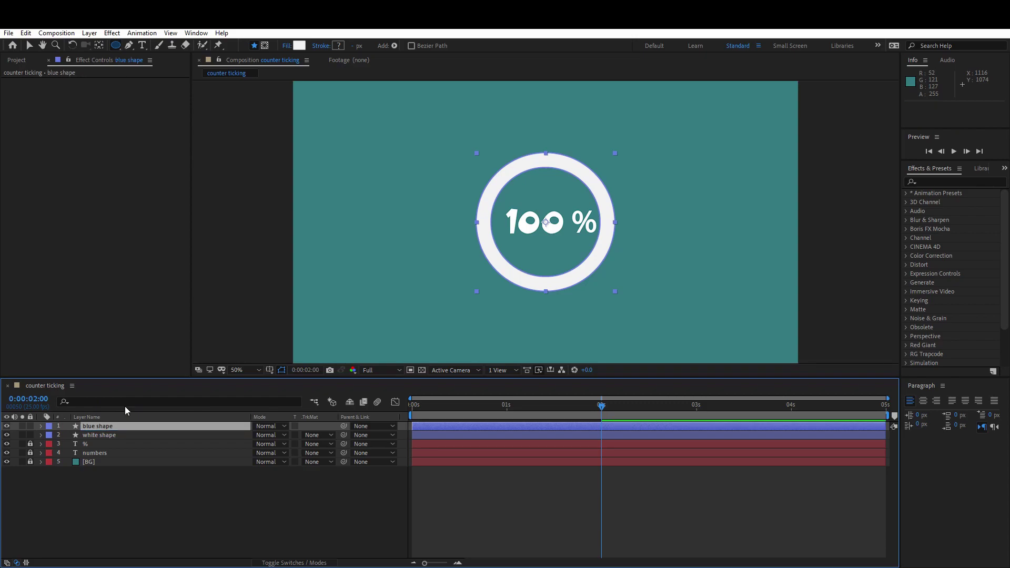
- Change the blue shape layer's fill color to blue 254AD6
left_click(40, 427)
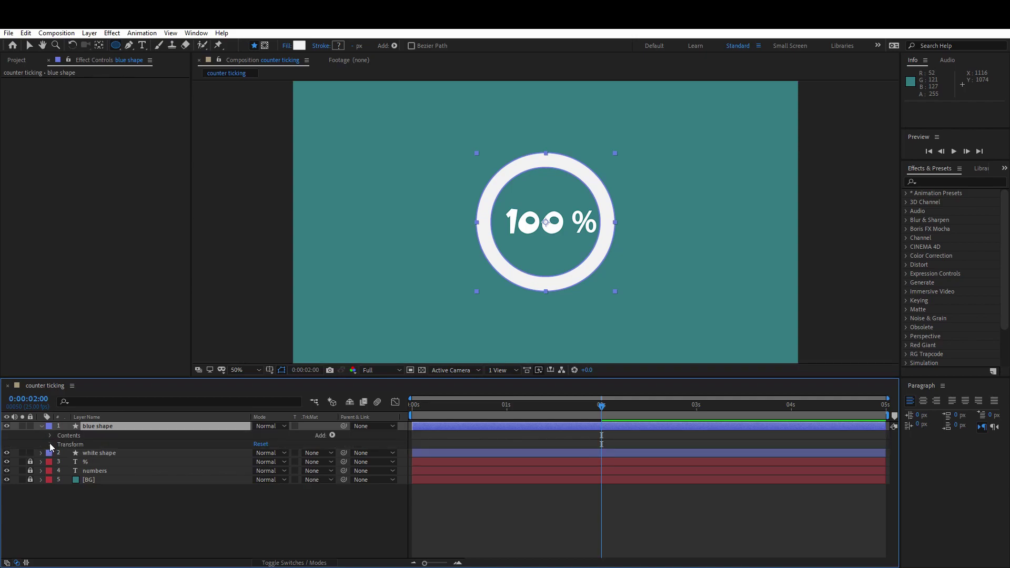
left_click(50, 436)
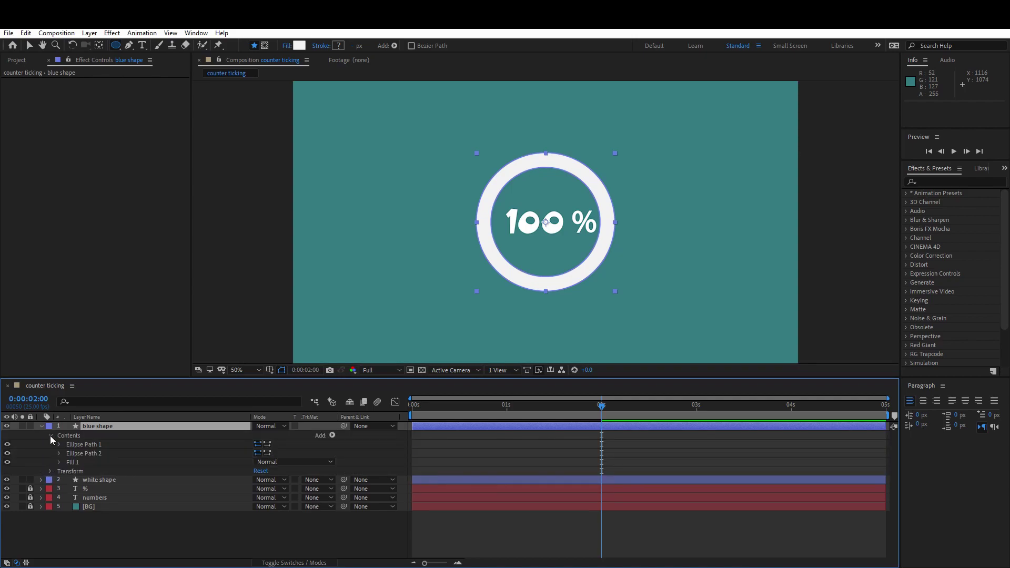
left_click(59, 463)
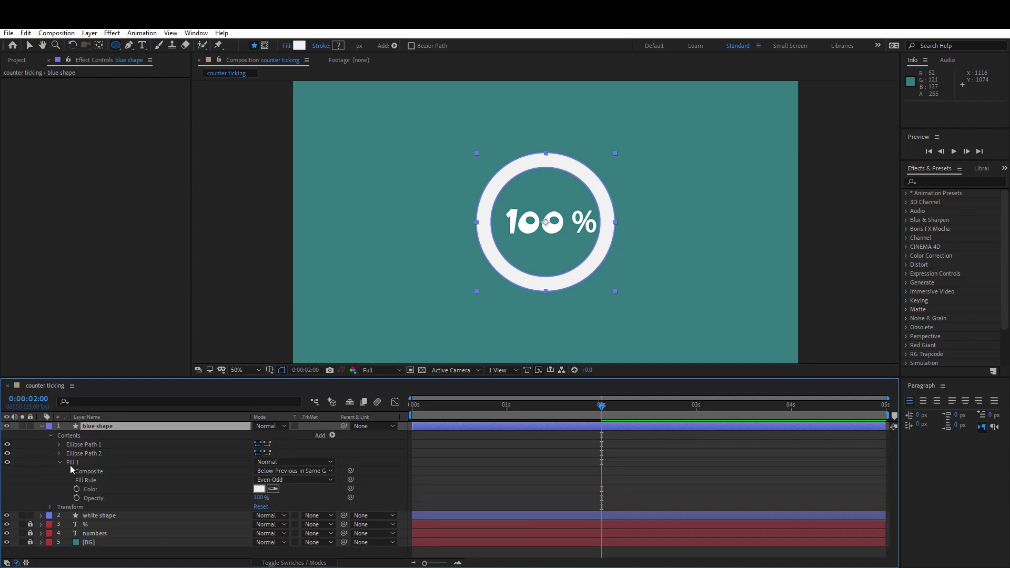
left_click(260, 489)
left_click(294, 208)
mouse_move(277, 218)
left_mouse_down()
mouse_move(242, 194)
mouse_move(243, 173)
mouse_move(260, 171)
mouse_move(257, 214)
mouse_move(265, 185)
left_mouse_up()
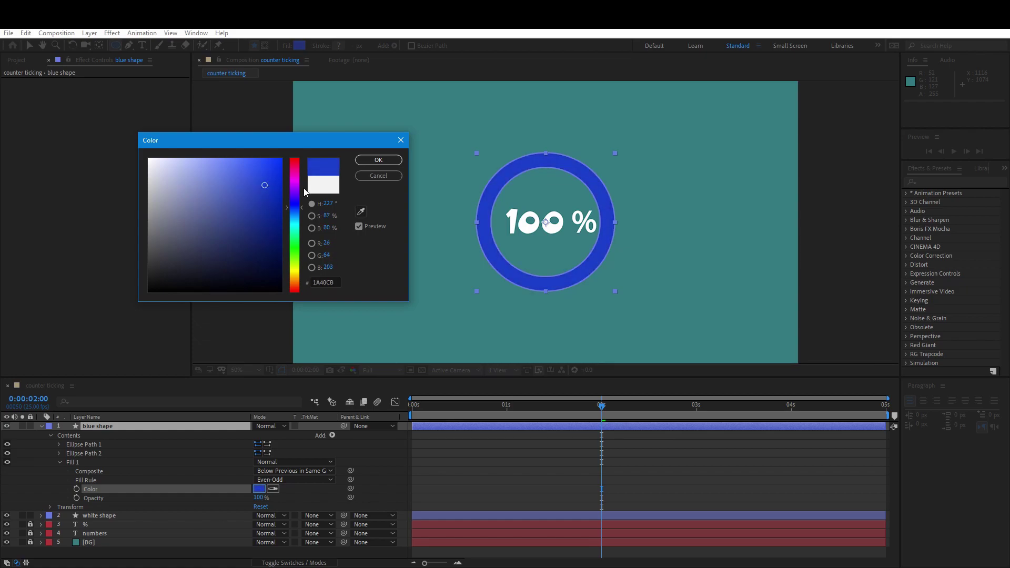
left_click(259, 179)
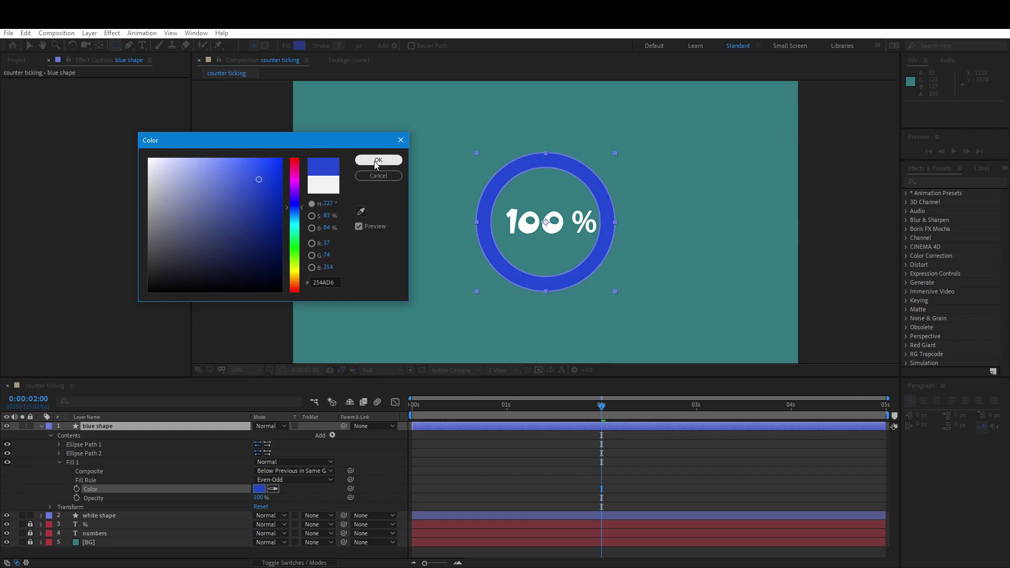
left_click(377, 161)
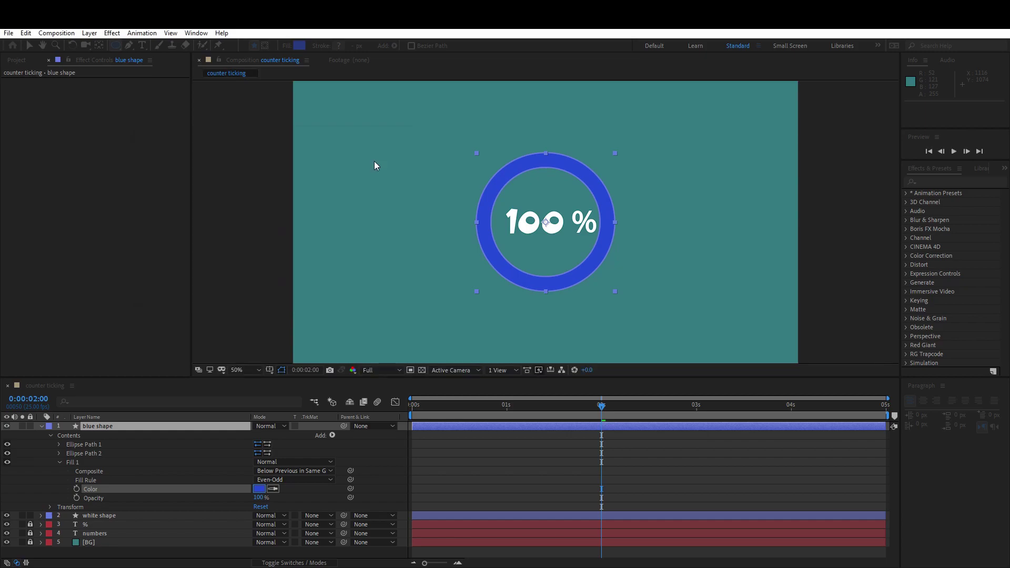
left_click(42, 427)
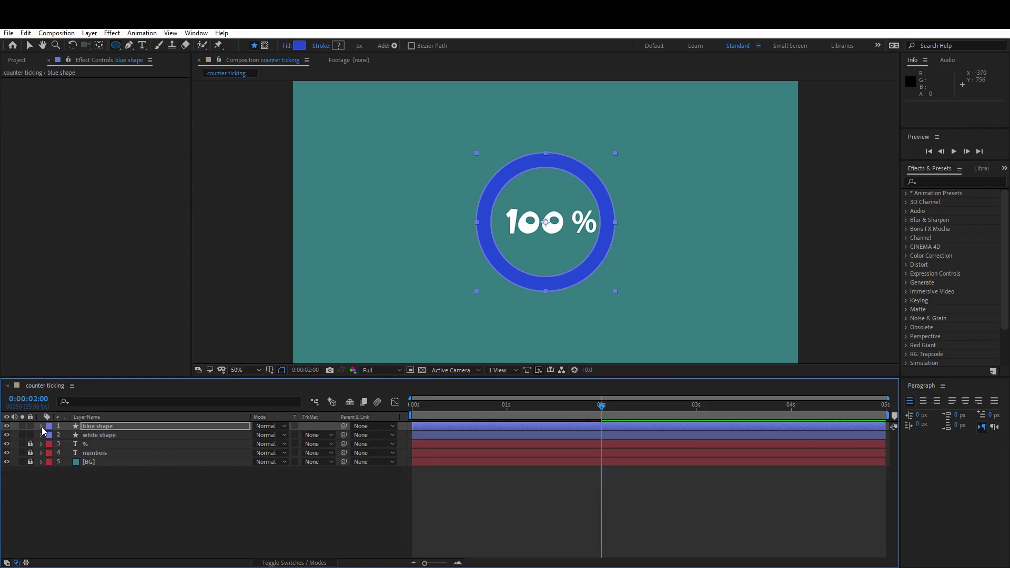
left_click(141, 503)
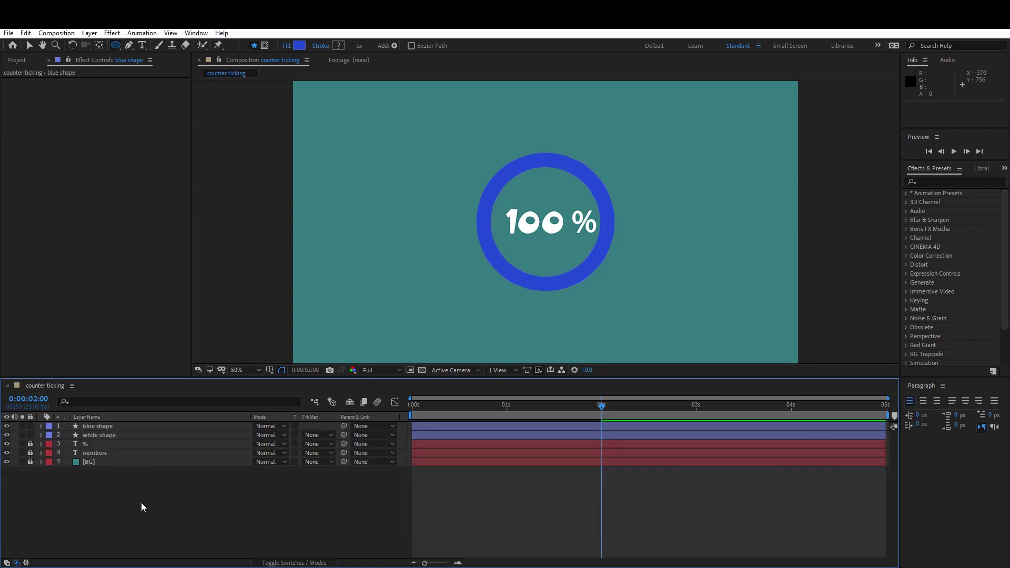
- Apply the Radial Wipe transition effect to the blue shape layer
left_click(105, 426)
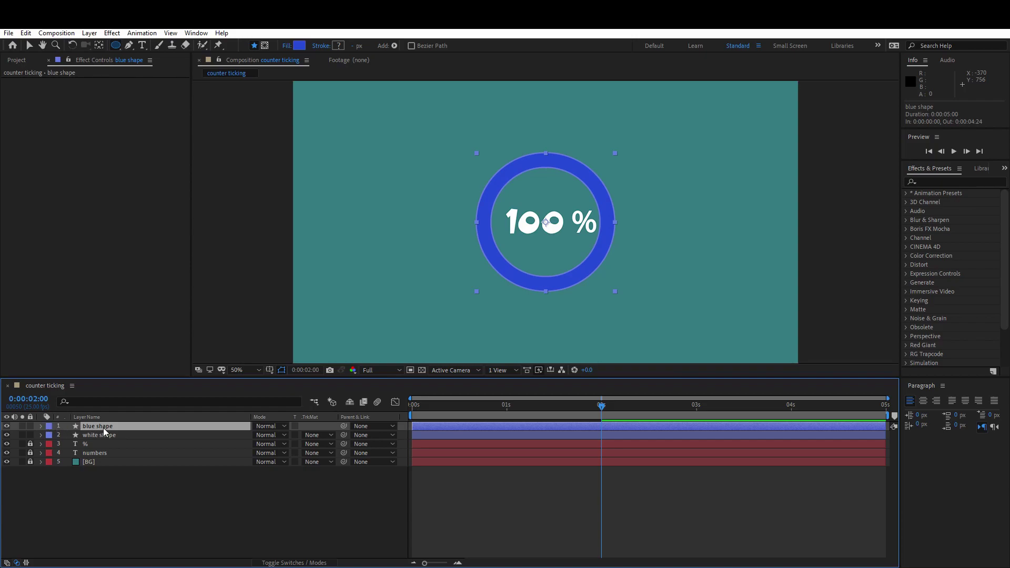
right_click(103, 428)
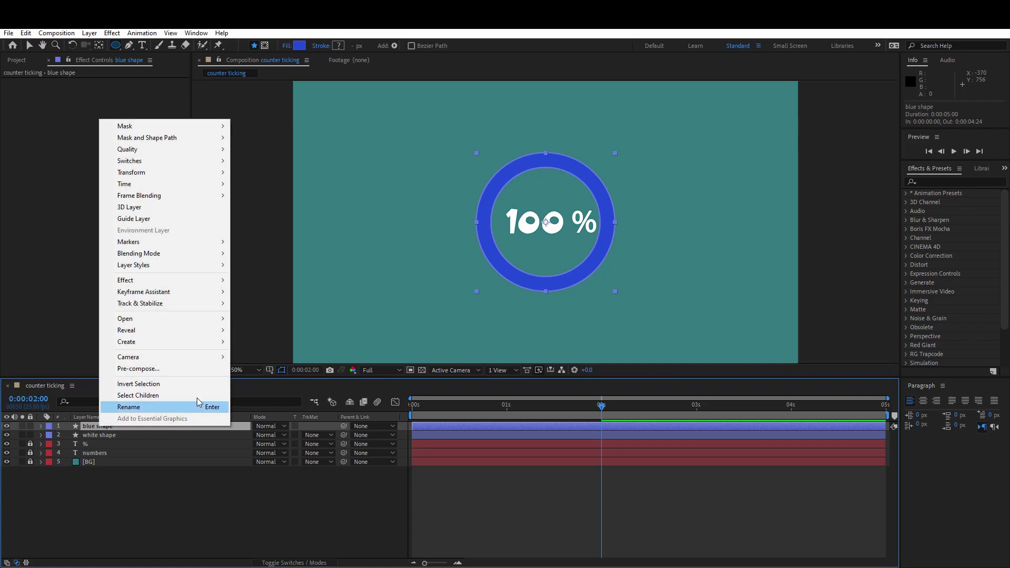
mouse_move(172, 282)
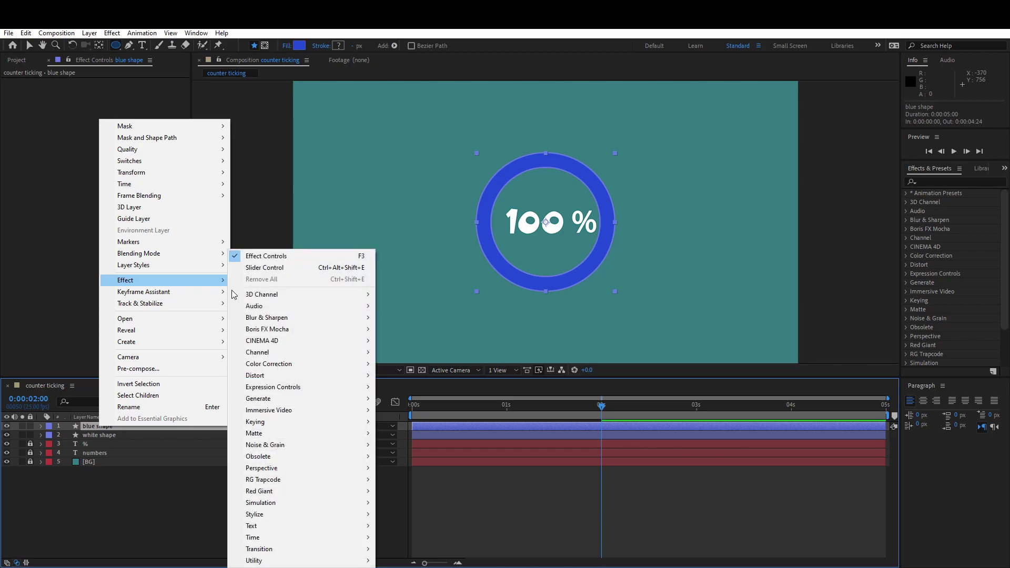
mouse_move(327, 548)
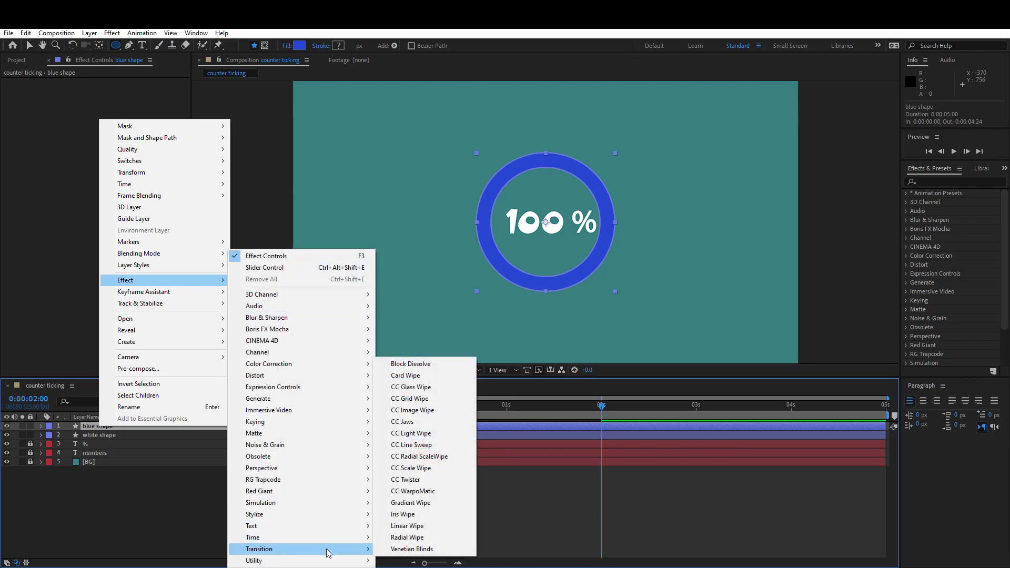
left_click(418, 538)
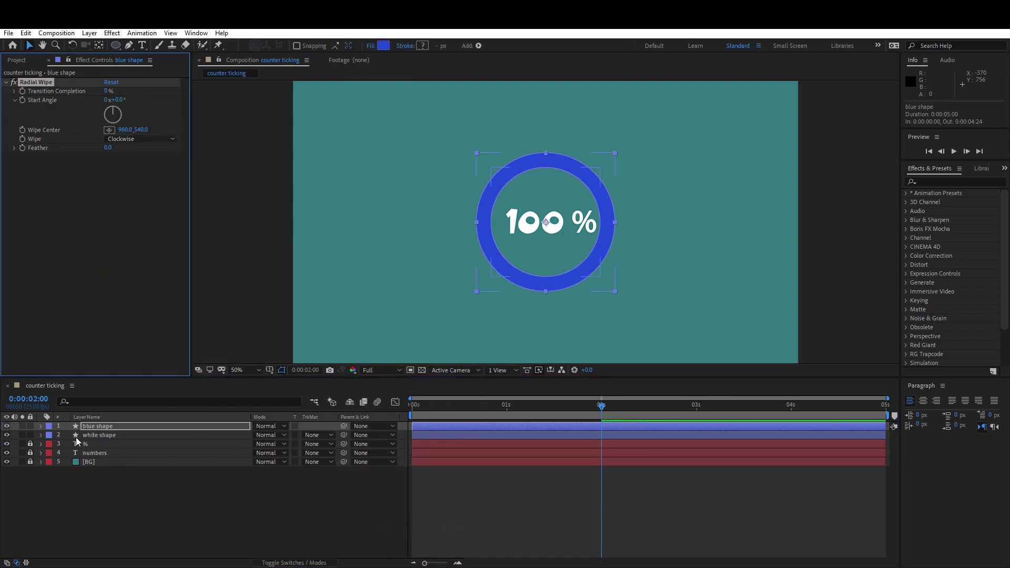
left_click(40, 425)
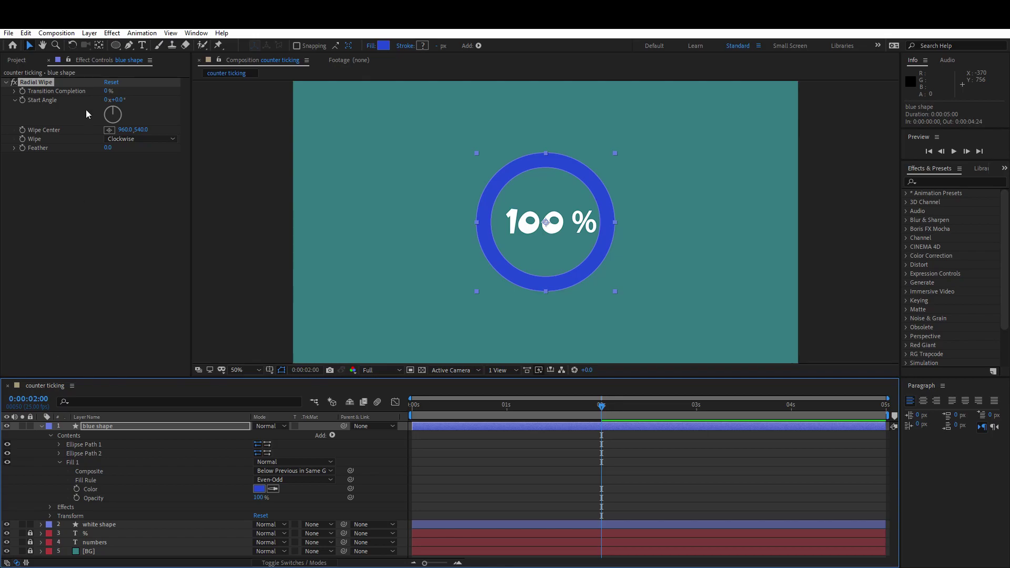
- Try out the Radial Wipe's completion, set its wipe direction to Counterclockwise, and return Transition Completion to 0%
left_click_drag(109, 89, 145, 96)
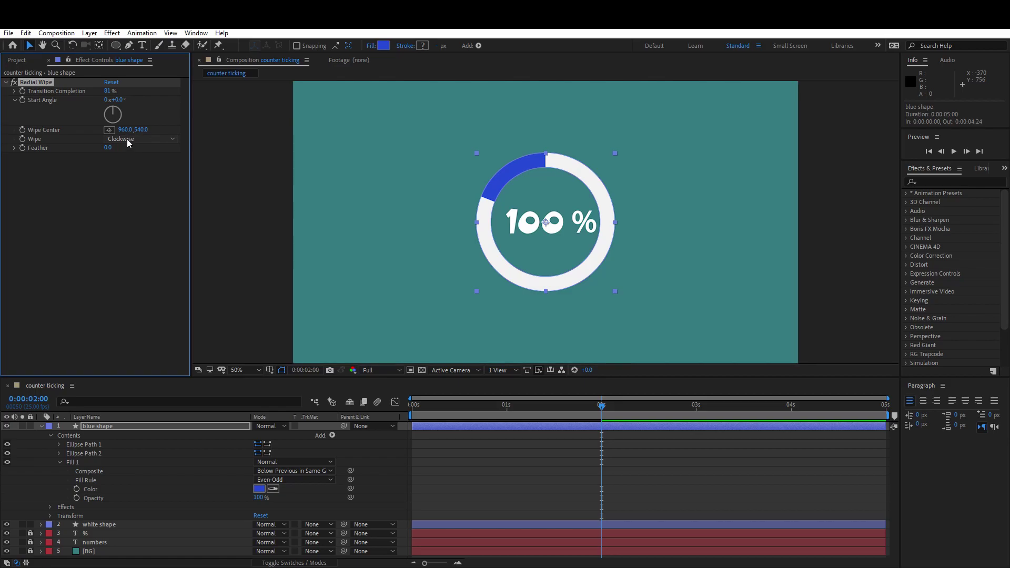
left_click(127, 139)
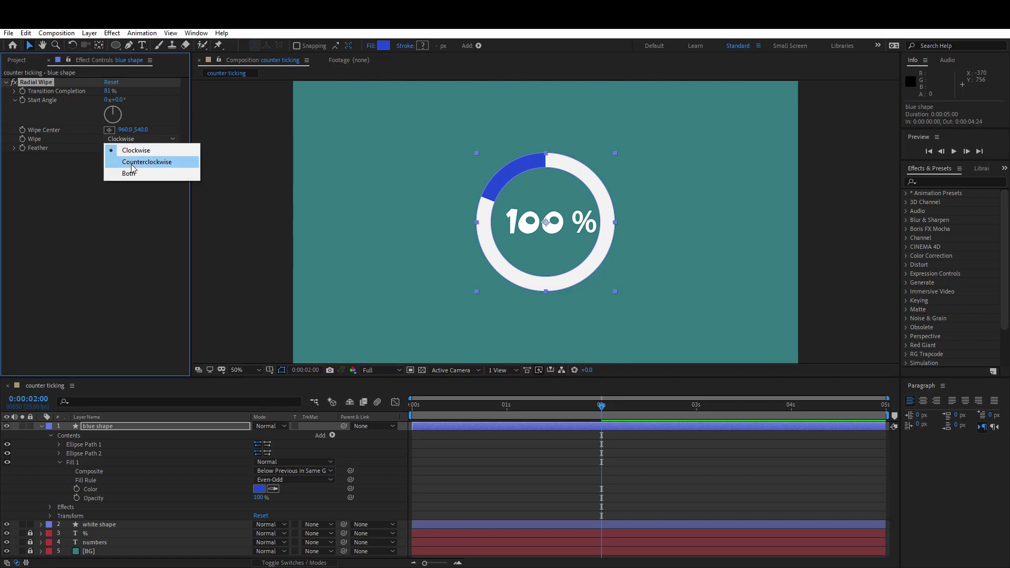
left_click(132, 163)
left_click_drag(108, 91, 87, 101)
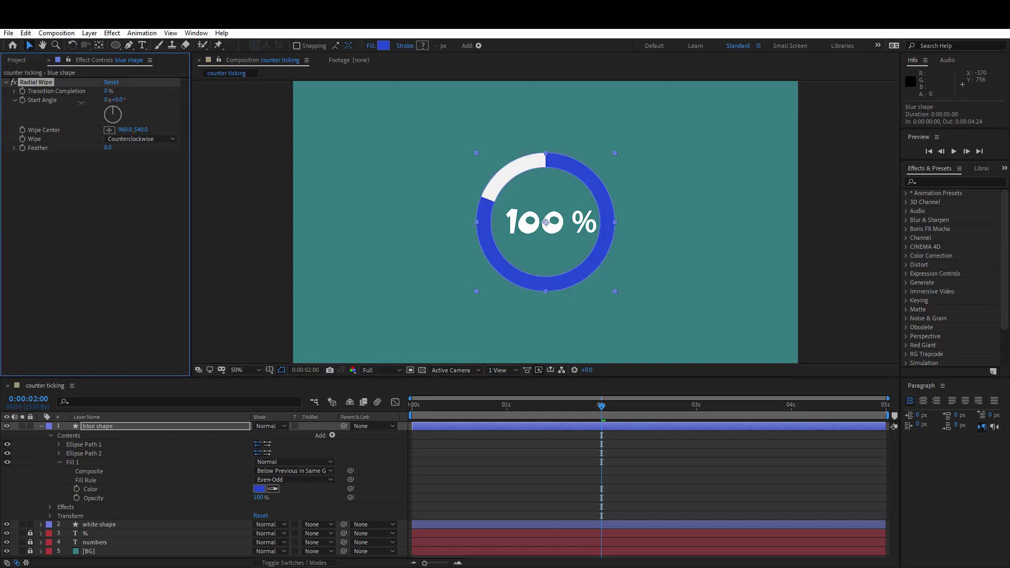
- Set a starting keyframe for the blue shape's Transition Completion at the 1-second mark
left_click_drag(478, 401, 397, 413)
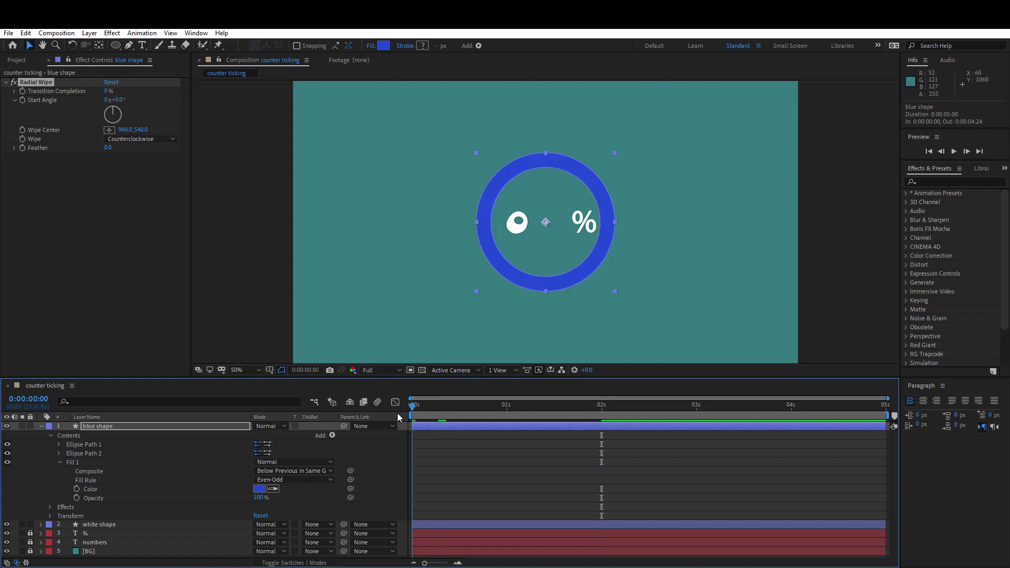
left_click(41, 426)
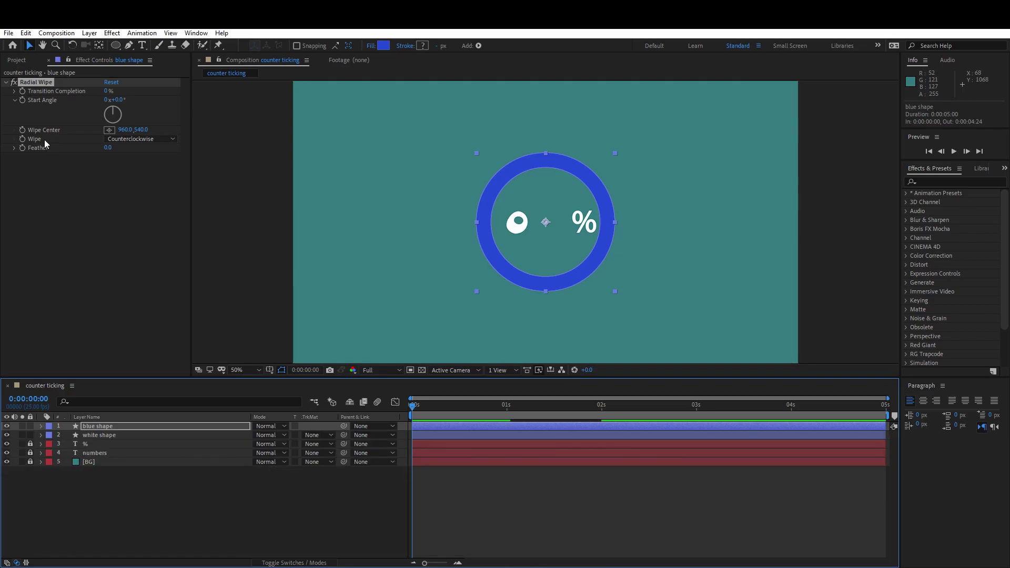
left_click(507, 412)
left_click(22, 91)
- Keyframe the blue shape's Transition Completion at 90% at the 2-second mark
left_click(600, 407)
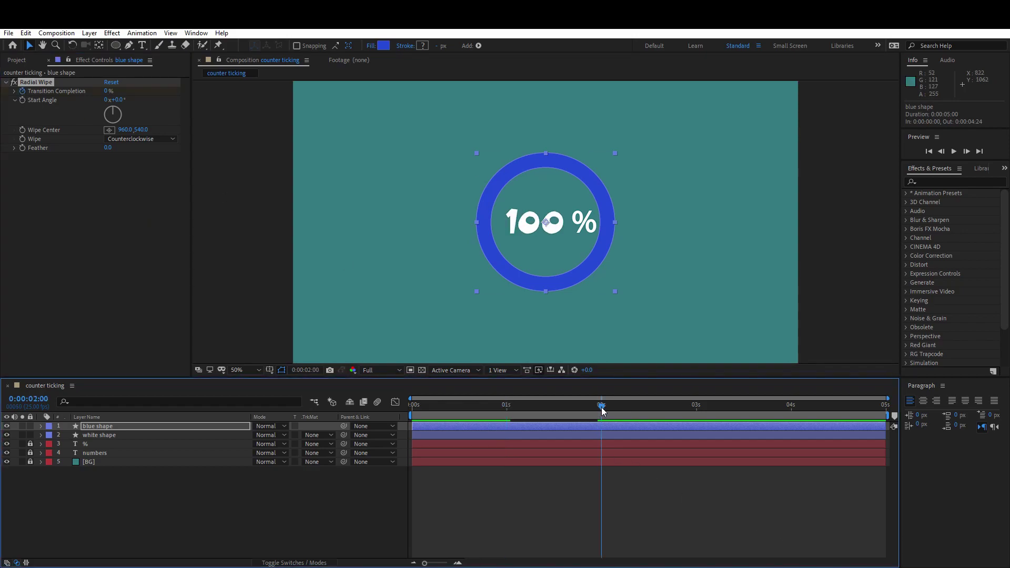
left_click_drag(105, 94, 150, 89)
left_click(110, 91)
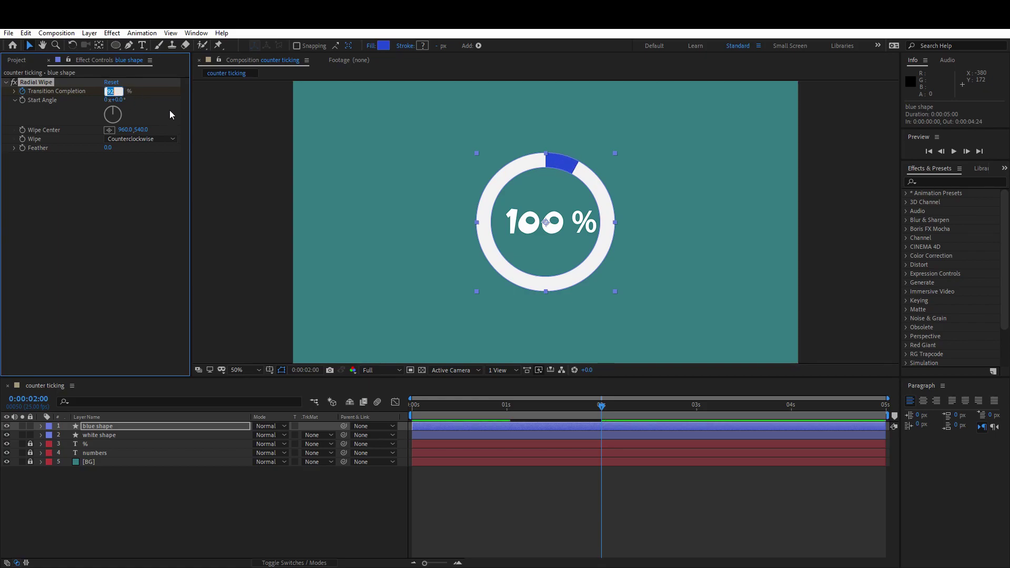
type("90")
key("Return")
left_click(115, 492)
- Unlock the numbers layer and set its Slider Control value to 90 at the 2-second mark
left_click(30, 452)
left_click(74, 451)
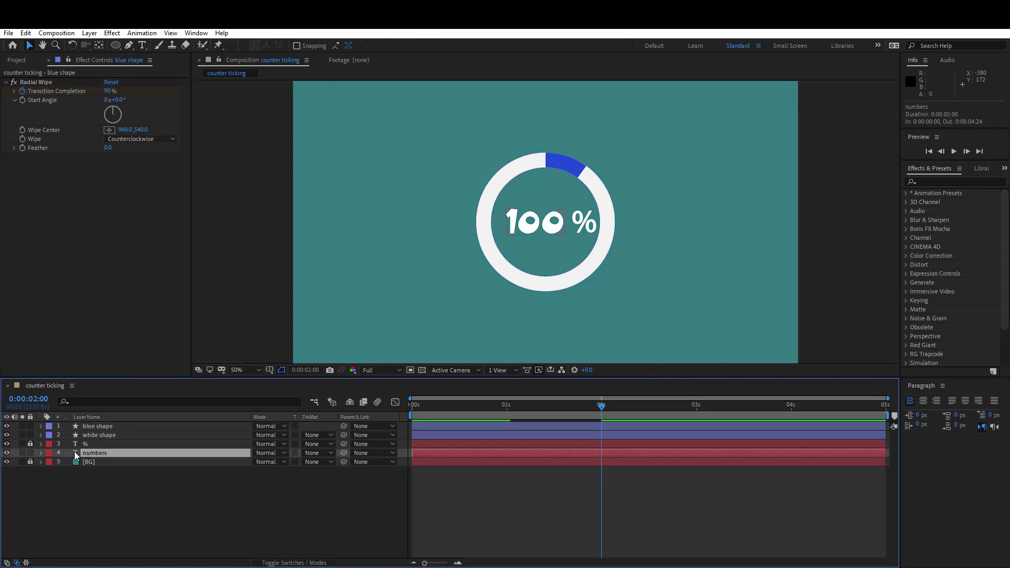
left_click(112, 91)
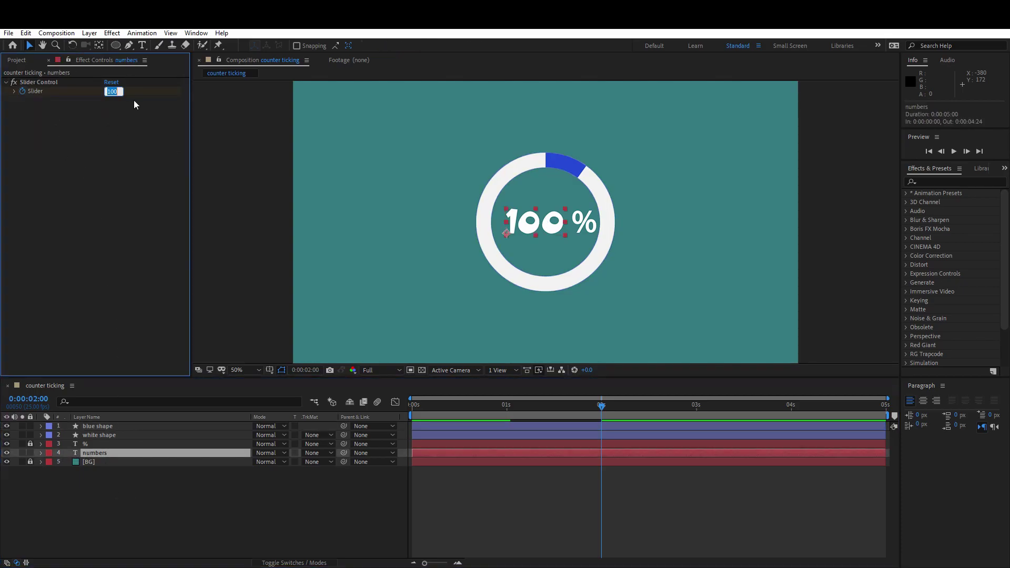
type("90")
key("Return")
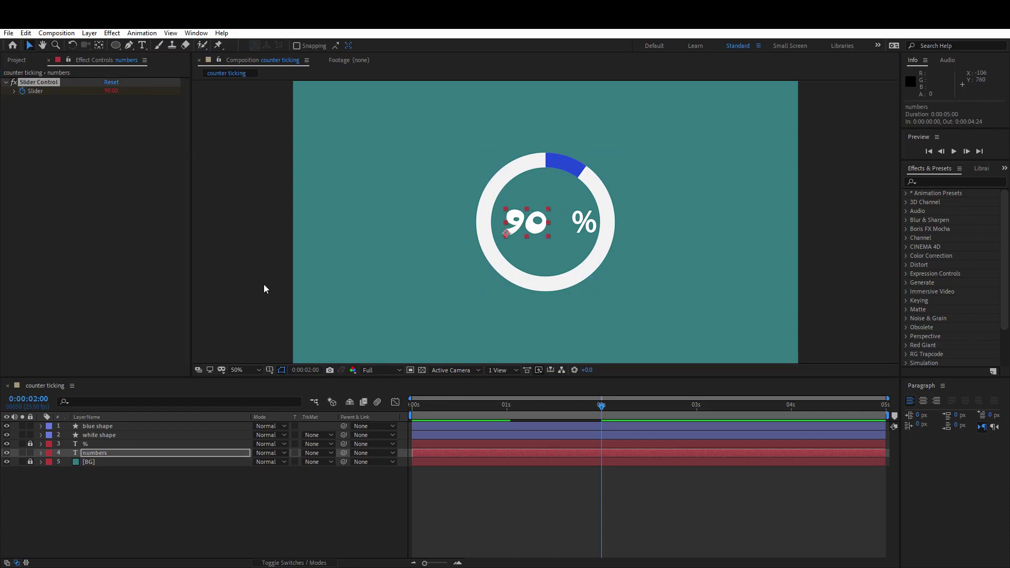
left_click(455, 320)
- Preview the counter and ring animation from the start of the composition at a reduced view size
left_click(582, 405)
left_click_drag(547, 414, 387, 426)
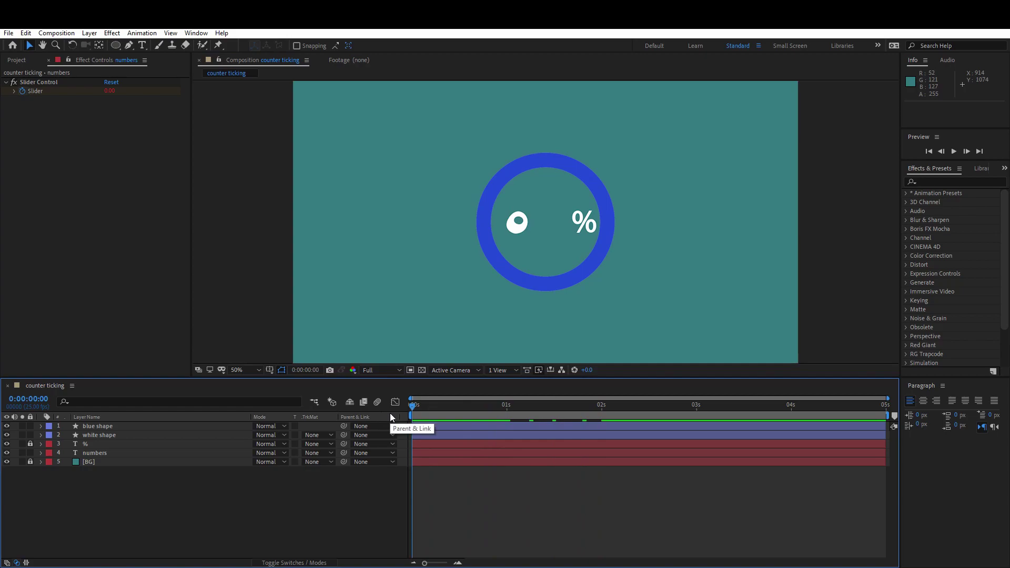
left_click(954, 151)
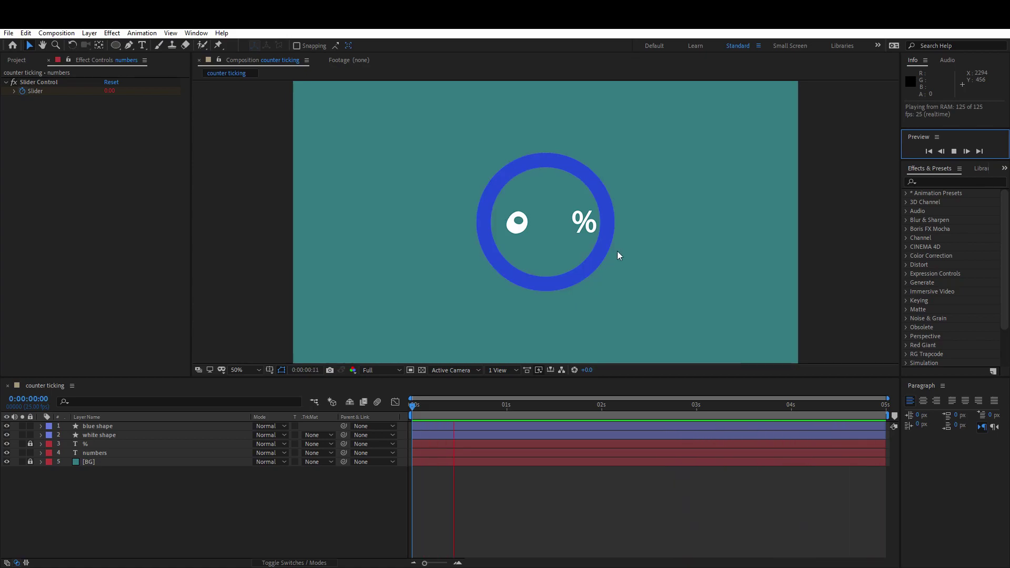
key("comma")
key("comma")
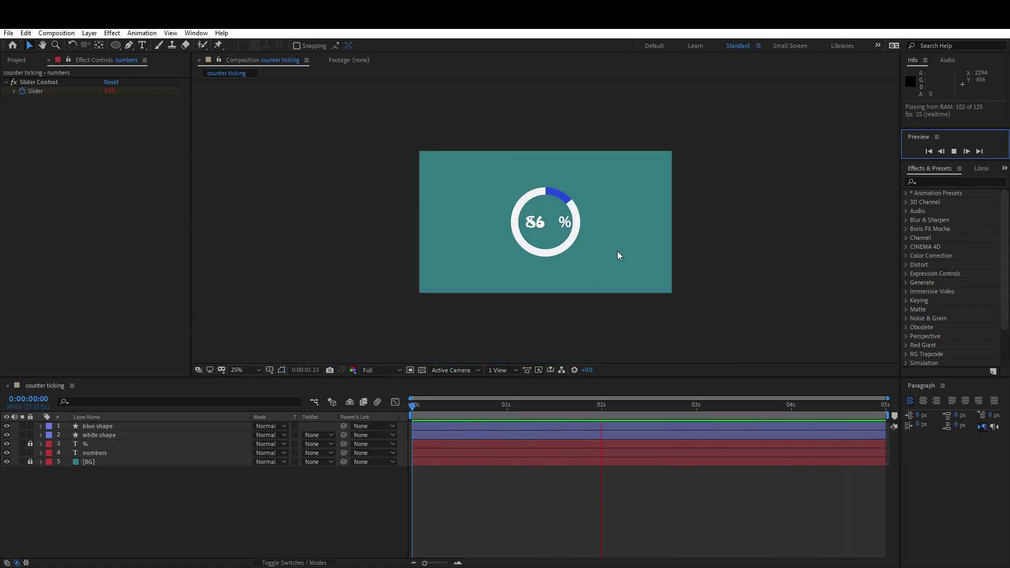
left_click(955, 153)
- Import the graduation hat.ai and vector.ai files into the project's icons folder
left_click(15, 61)
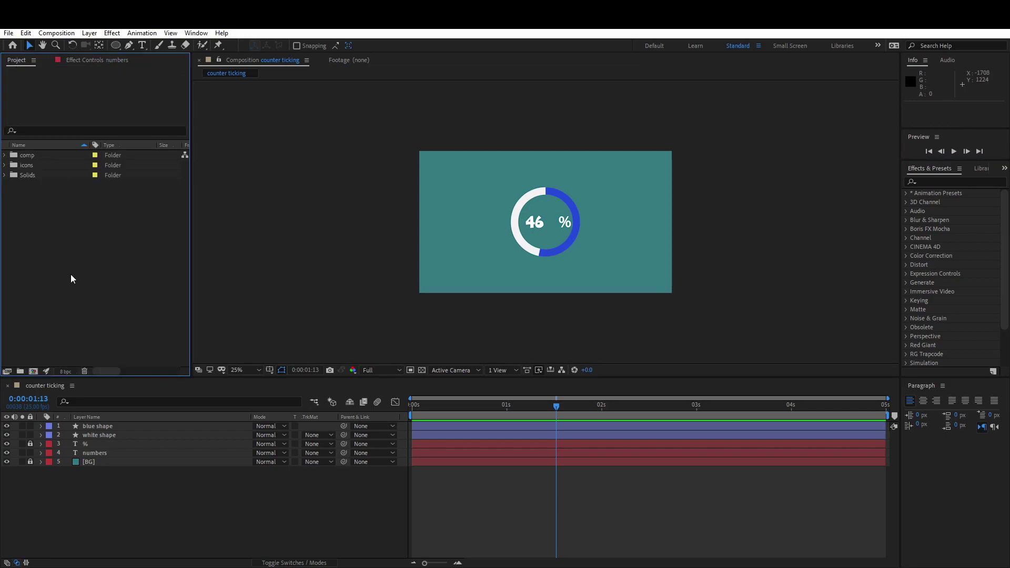
right_click(71, 228)
mouse_move(190, 281)
left_click(258, 282)
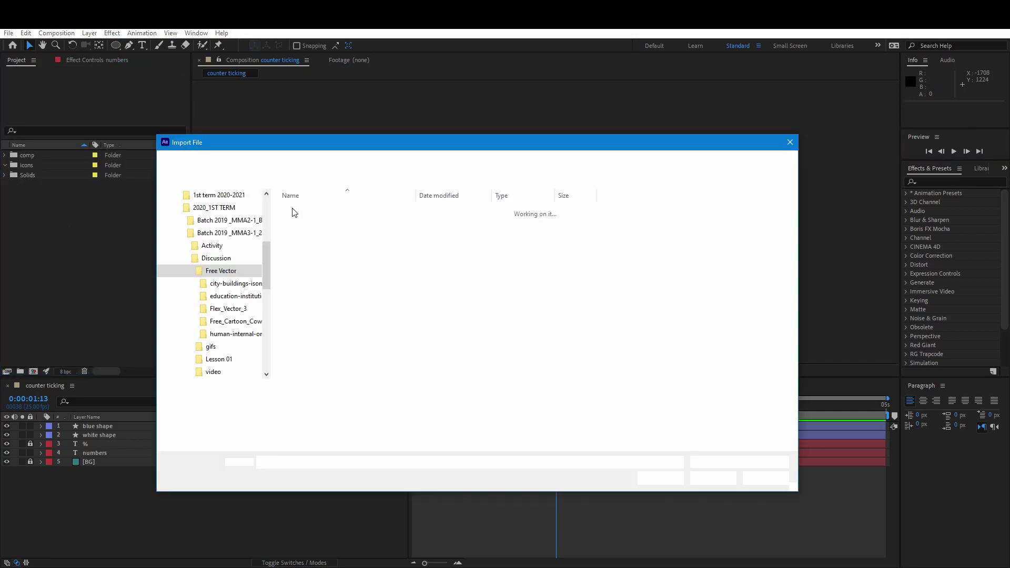
left_click(313, 277)
left_click(302, 310, "ctrl")
left_click(713, 478)
- Add both imported icons above the blue shape in the composition and lock the blue shape, white shape and numbers layers
left_click_drag(31, 199, 100, 426)
left_click_drag(31, 444, 31, 471)
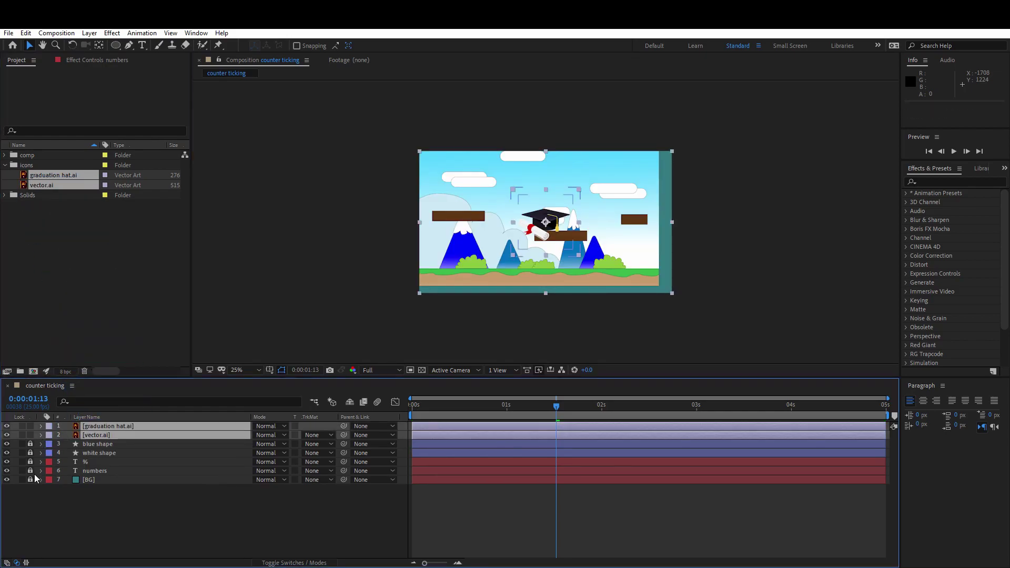
left_click(144, 517)
- Scale the vector.ai layer to 20% and place it to the right of the ring, at about 1500, 552
left_click(112, 437)
key("s")
left_click_drag(268, 444, 242, 444)
left_click(268, 444)
type("20")
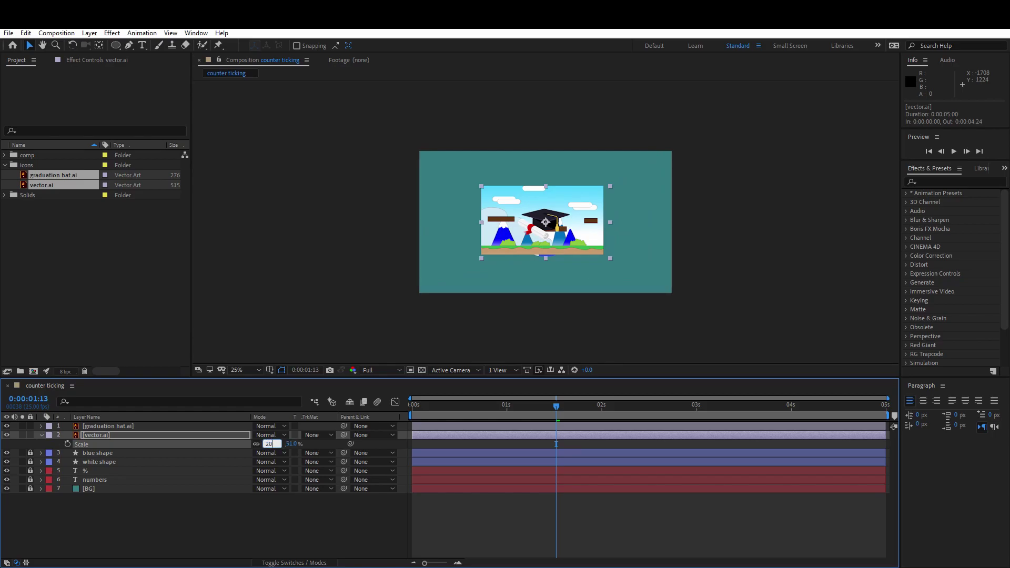
key("Return")
left_click_drag(540, 228, 611, 230)
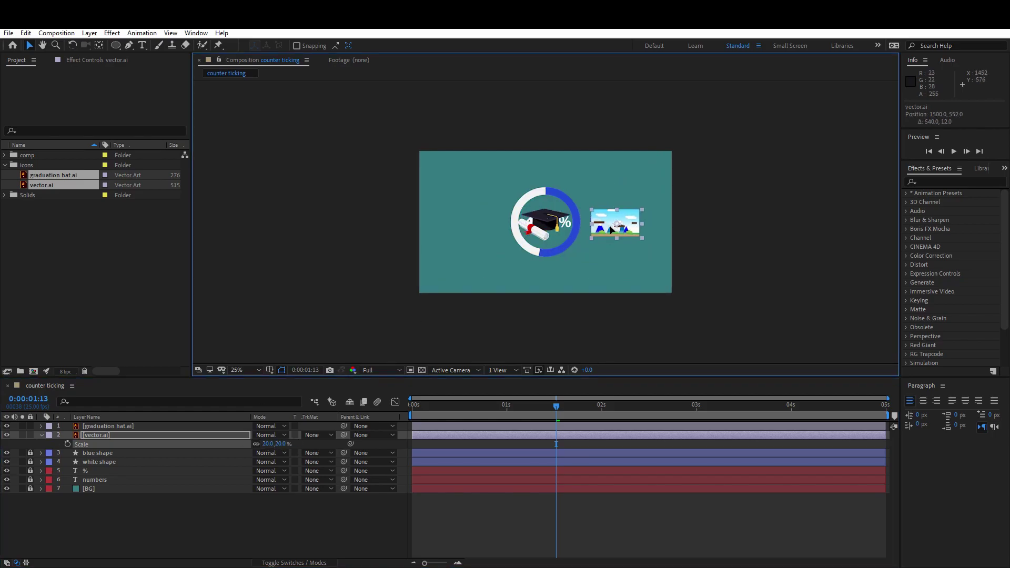
left_click(268, 444)
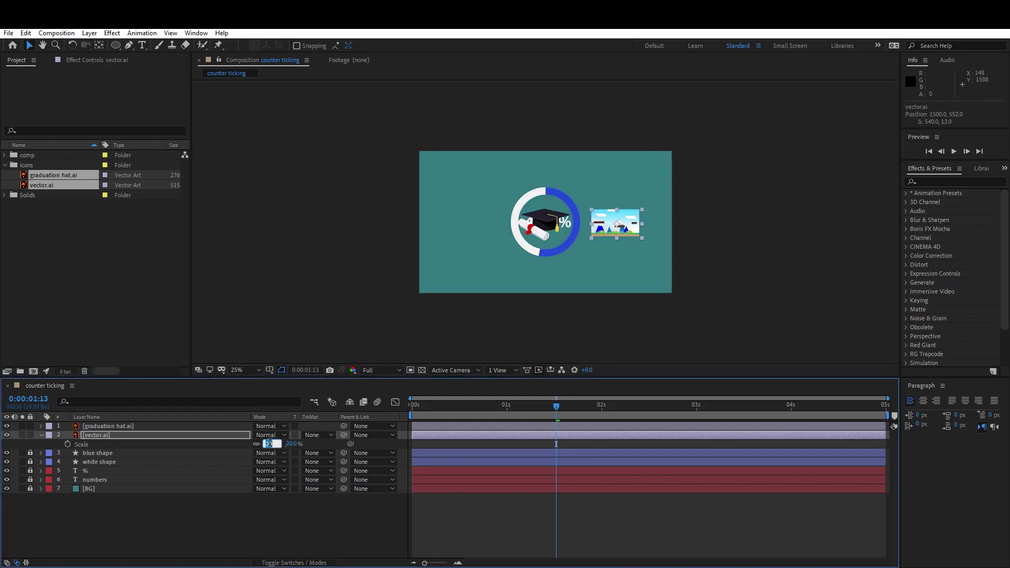
left_click(253, 534)
- Move the graduation hat to the left of the ring, at about 428, 556, and return the playhead to the start
left_click(108, 426)
left_click_drag(541, 222, 476, 225)
left_click(324, 497)
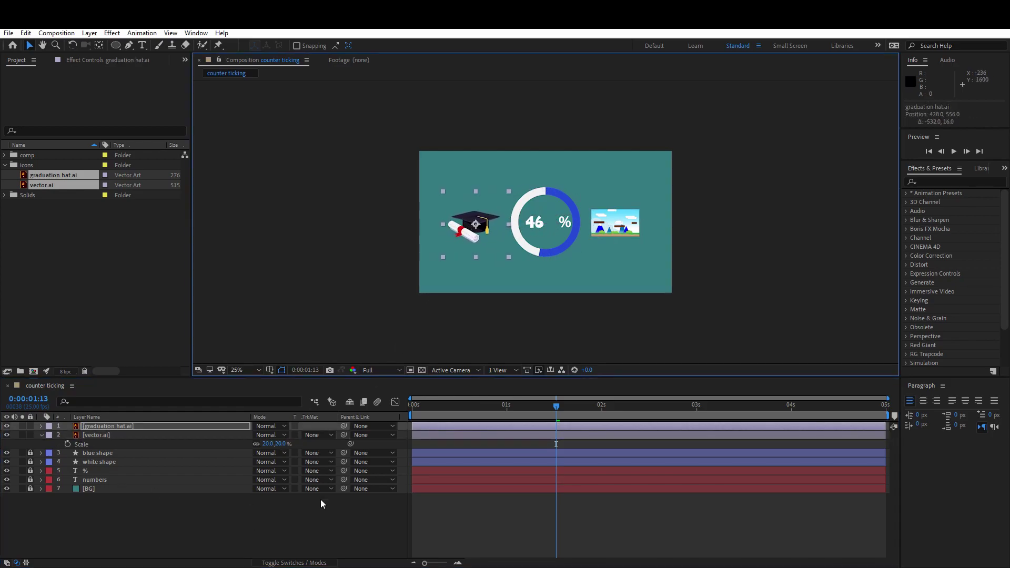
left_click_drag(481, 406, 374, 437)
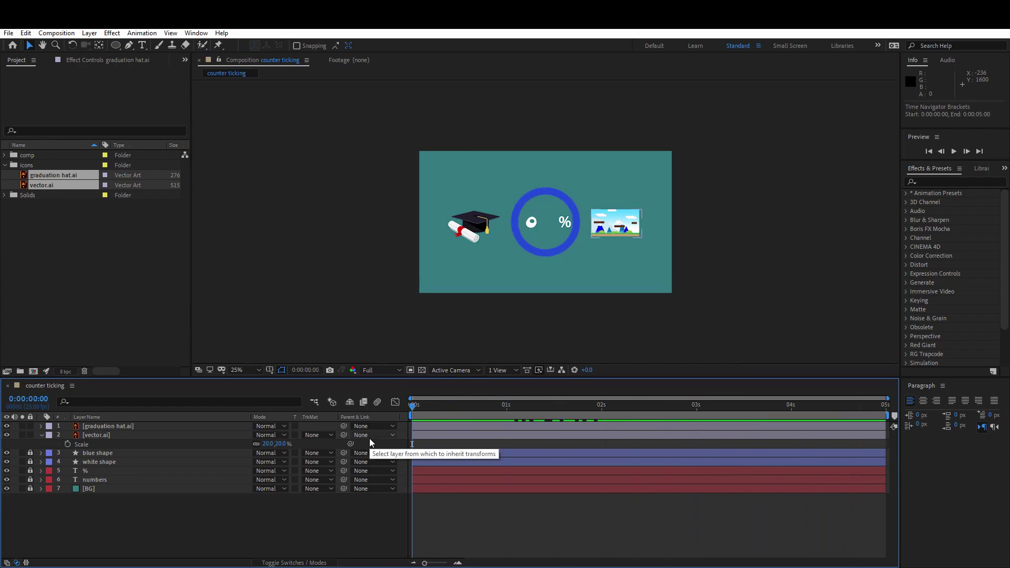